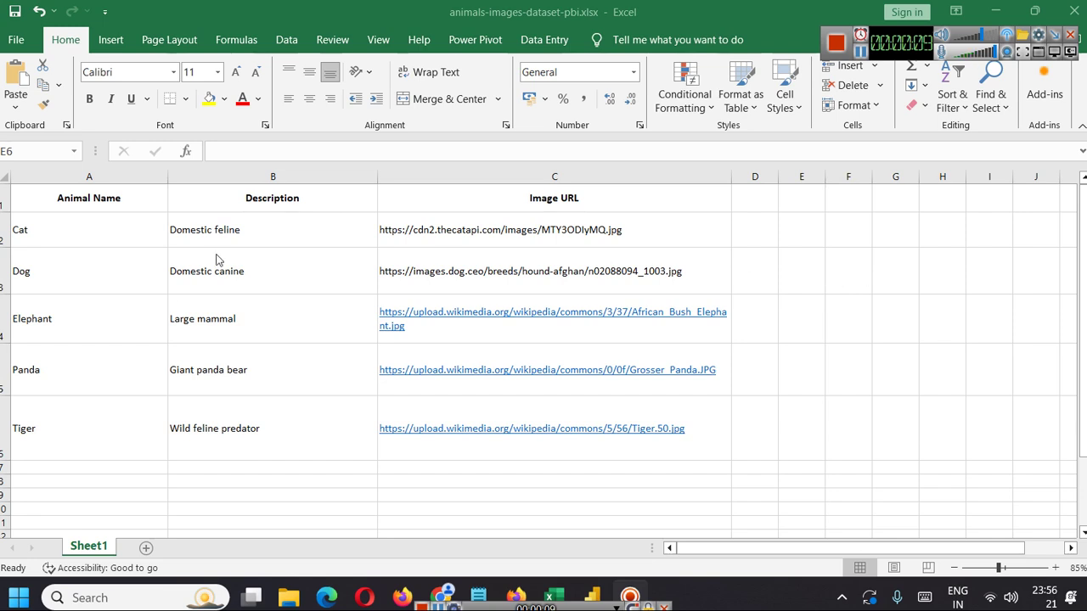
Step: Select the Animal Name, Description and Image URL columns in the sheet
left_click(90, 177)
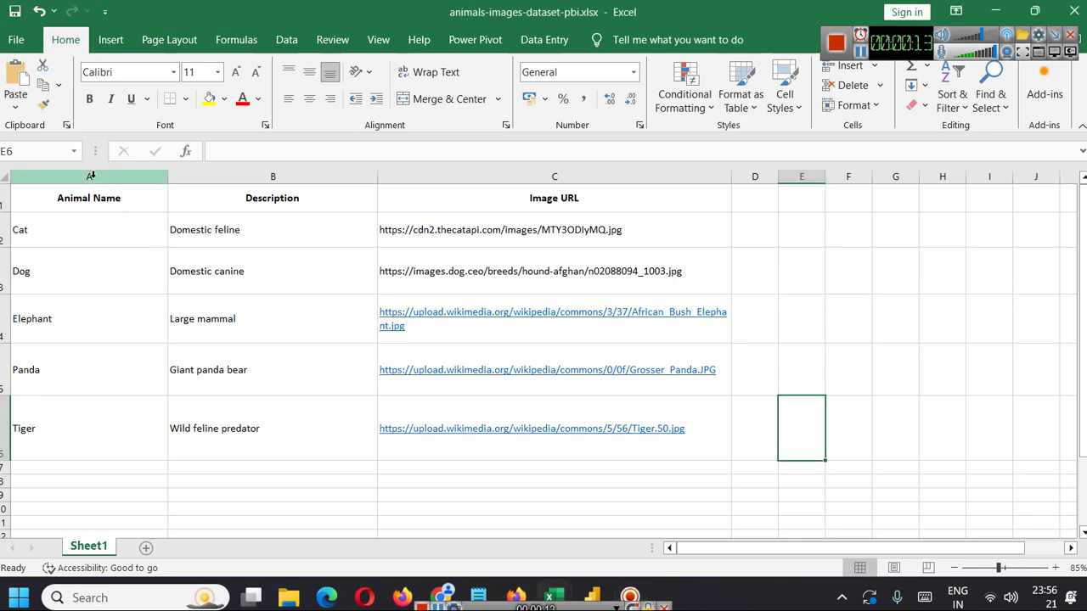
left_click(263, 175)
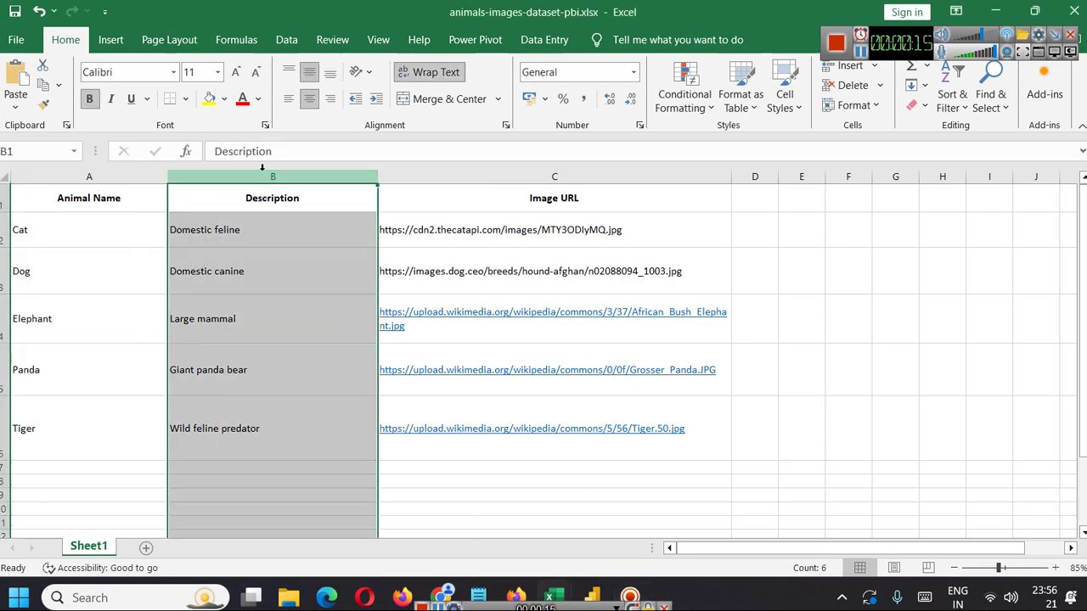
left_click(493, 175)
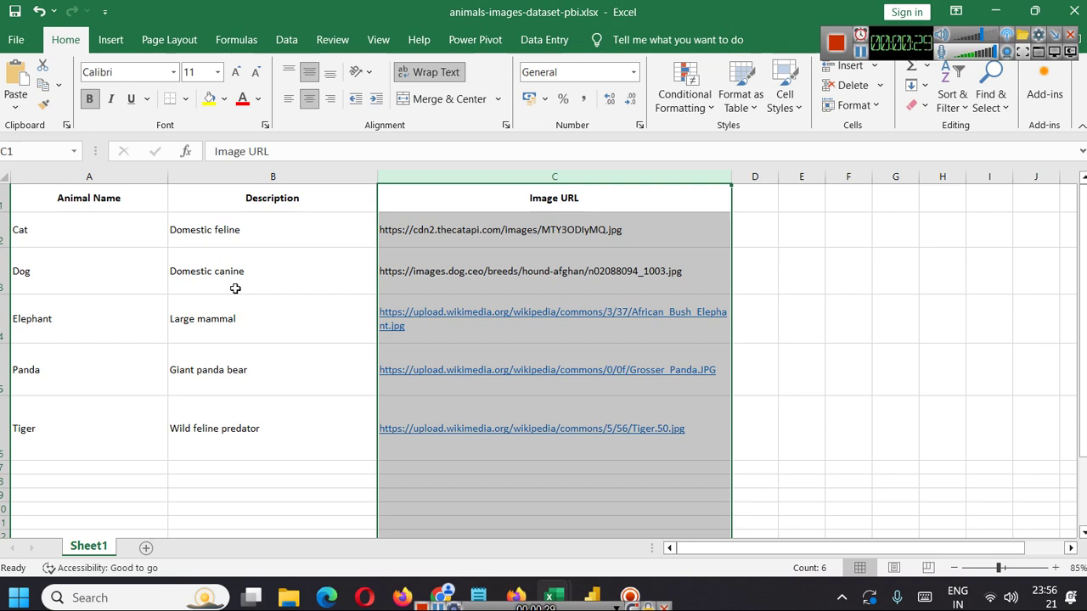
mouse_move(592, 597)
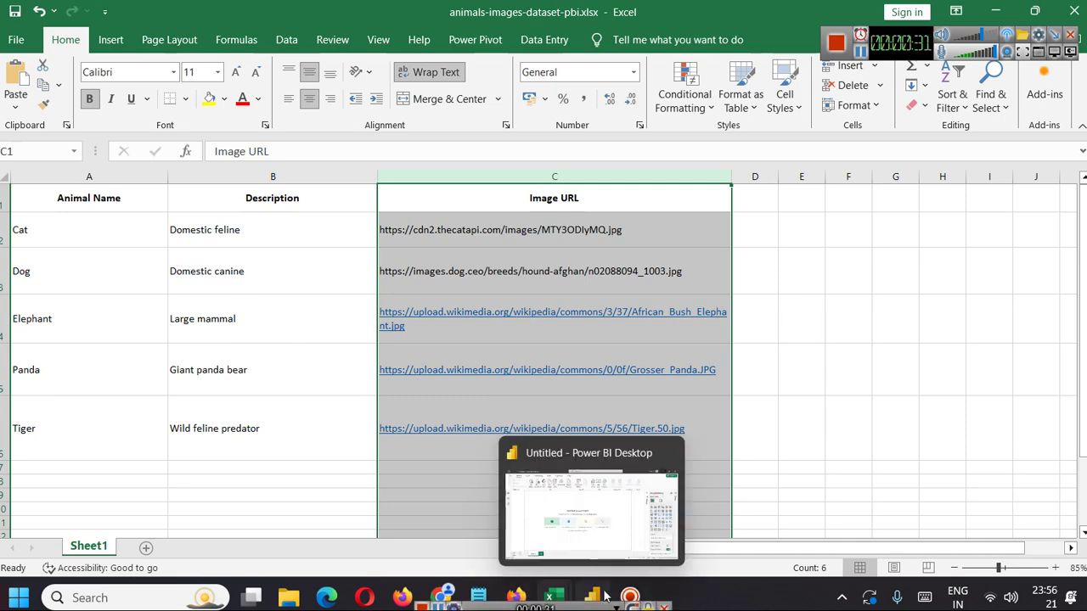
Step: In Power BI, pick animals-images-dataset-pbi.xlsx from C:\datasets as the Excel workbook source
left_click(604, 596)
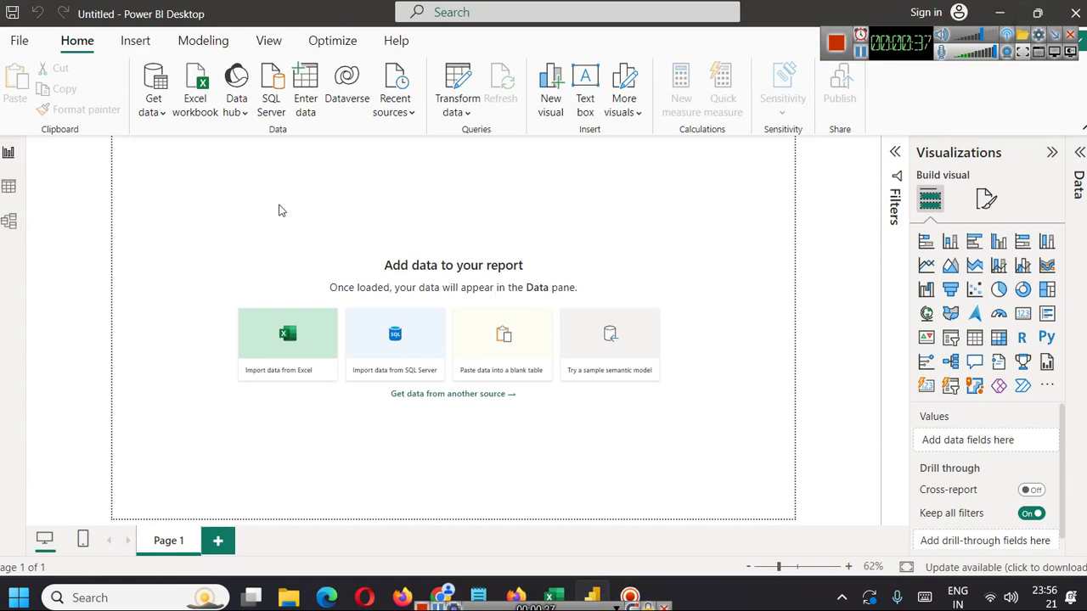
left_click(158, 112)
left_click(180, 165)
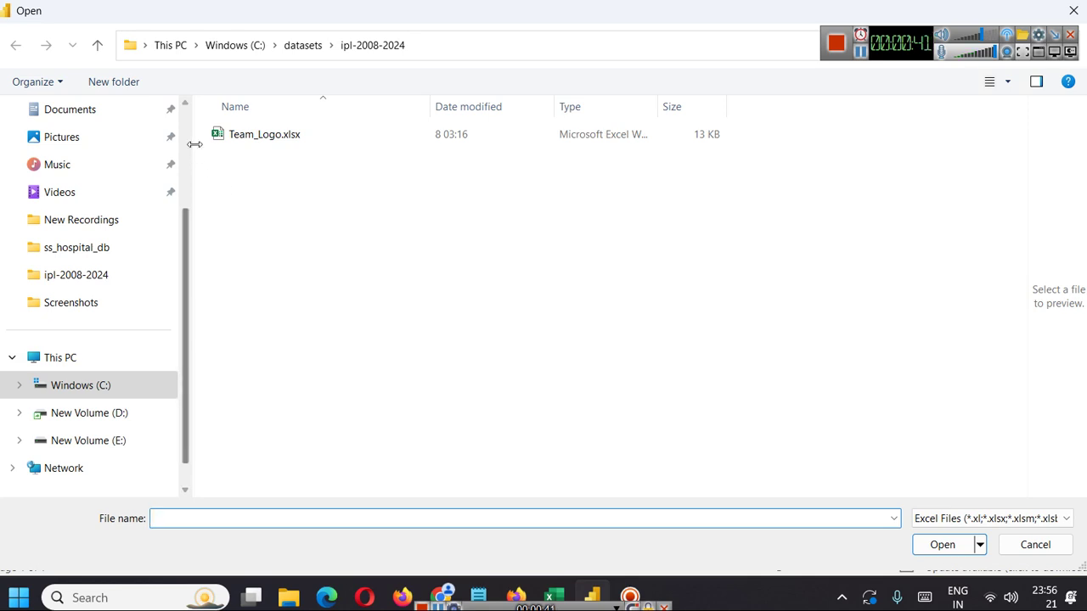
left_click_drag(188, 144, 70, 141)
left_click(301, 45)
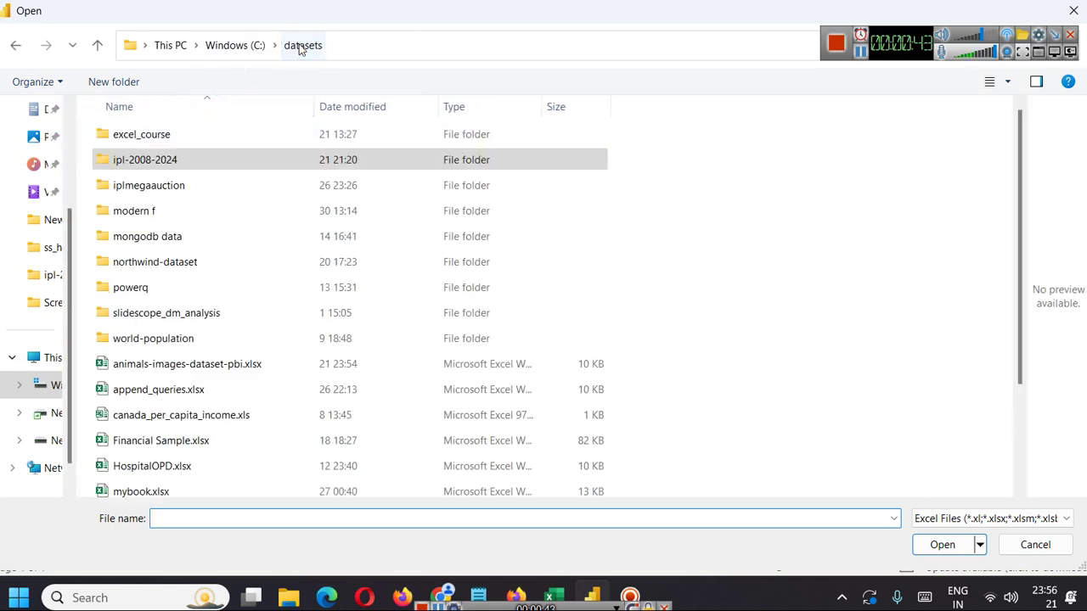
left_click(195, 362)
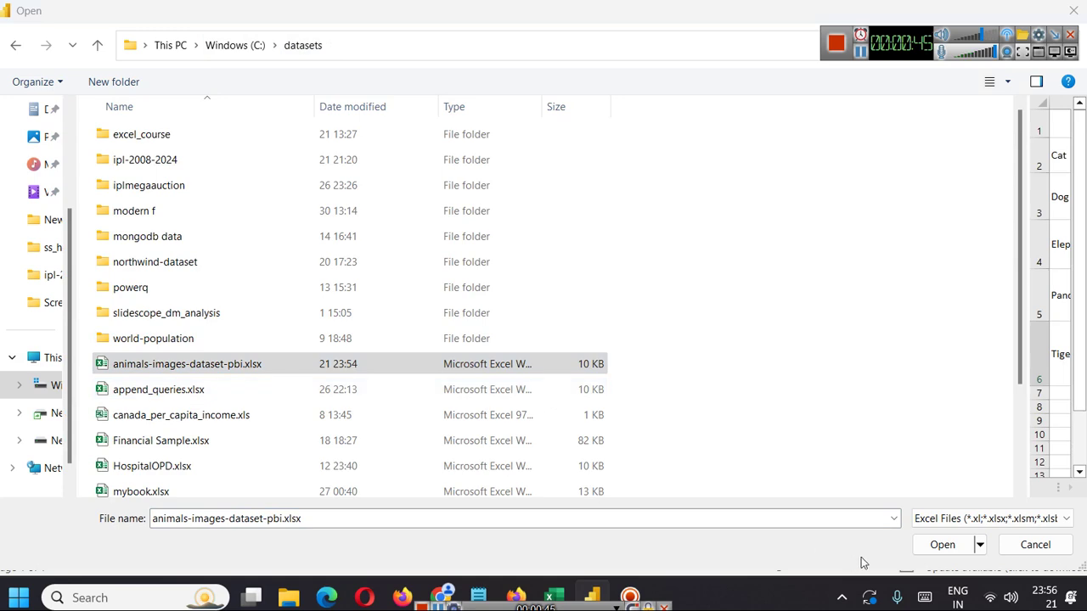
Step: Open the workbook, tick Sheet1 in the Navigator and load it into Power Query
left_click(948, 547)
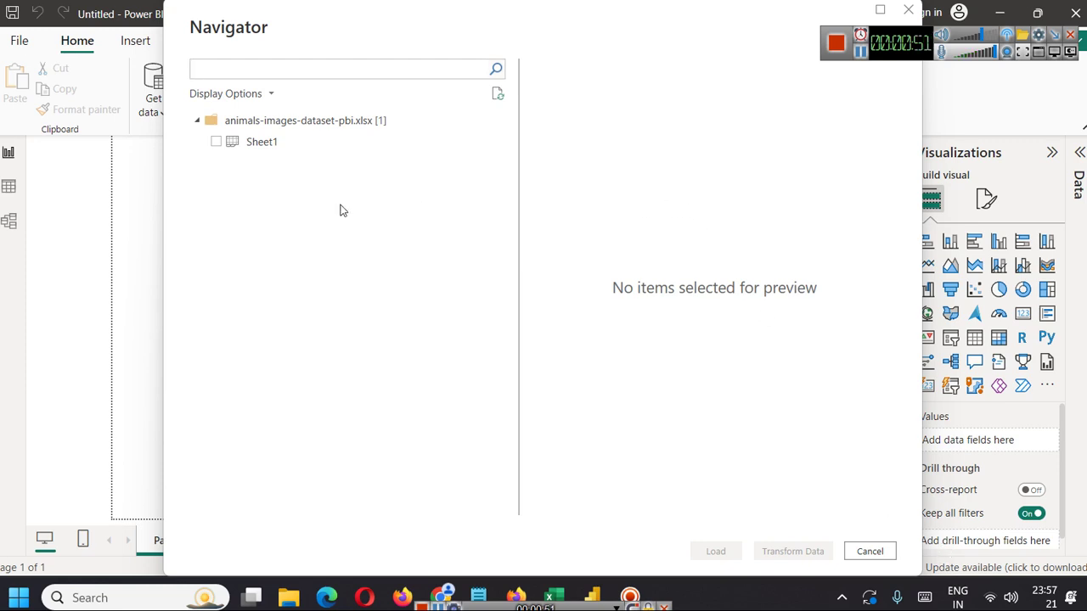
left_click(217, 142)
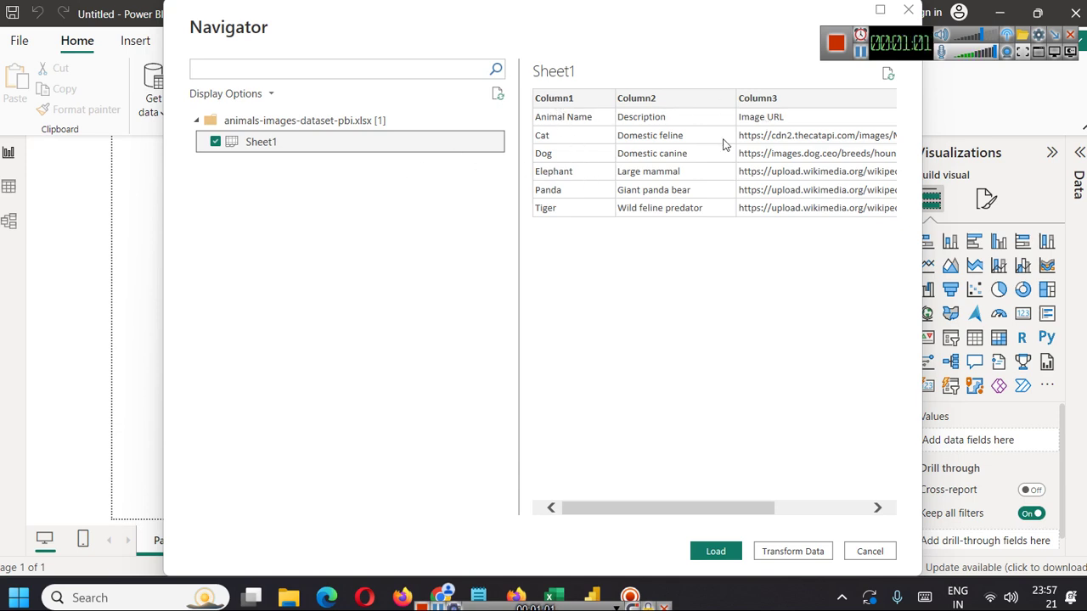
left_click(796, 551)
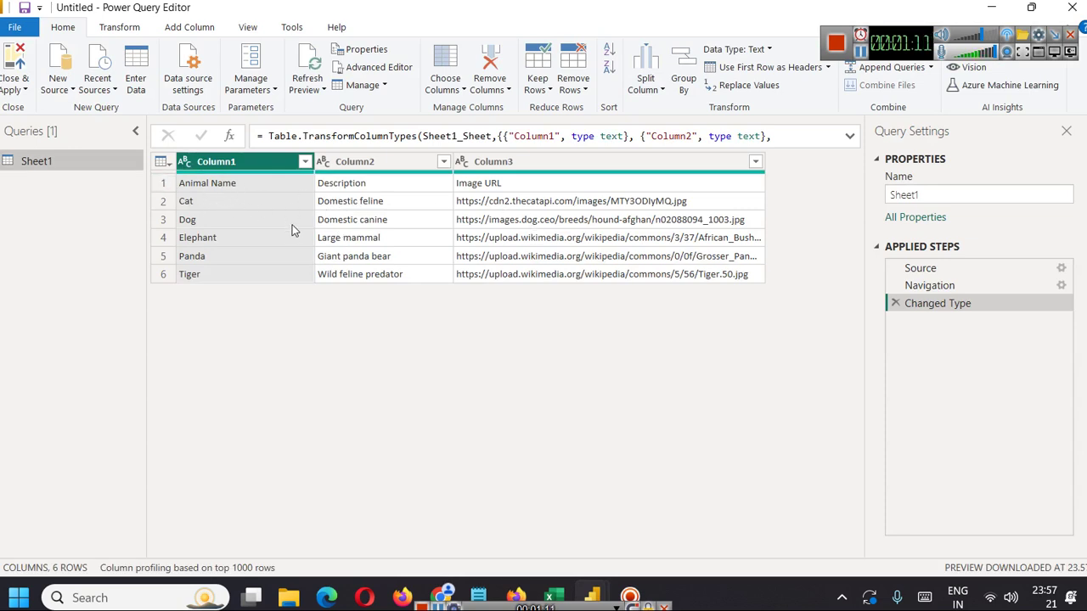
Step: Use the first row as headers, then Close & Apply the Sheet1 query
left_click(168, 169)
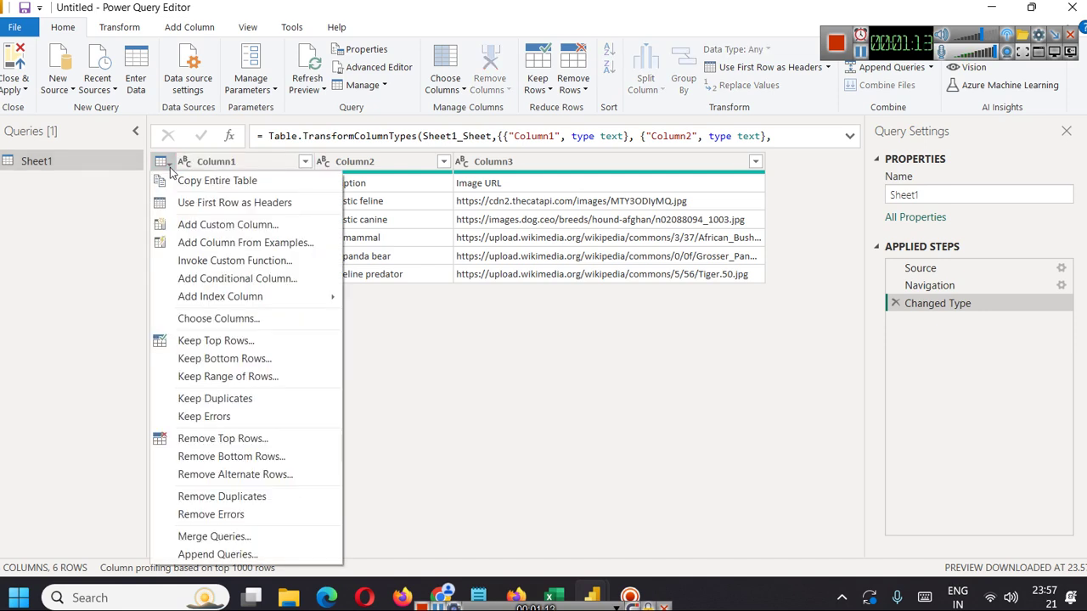
left_click(202, 202)
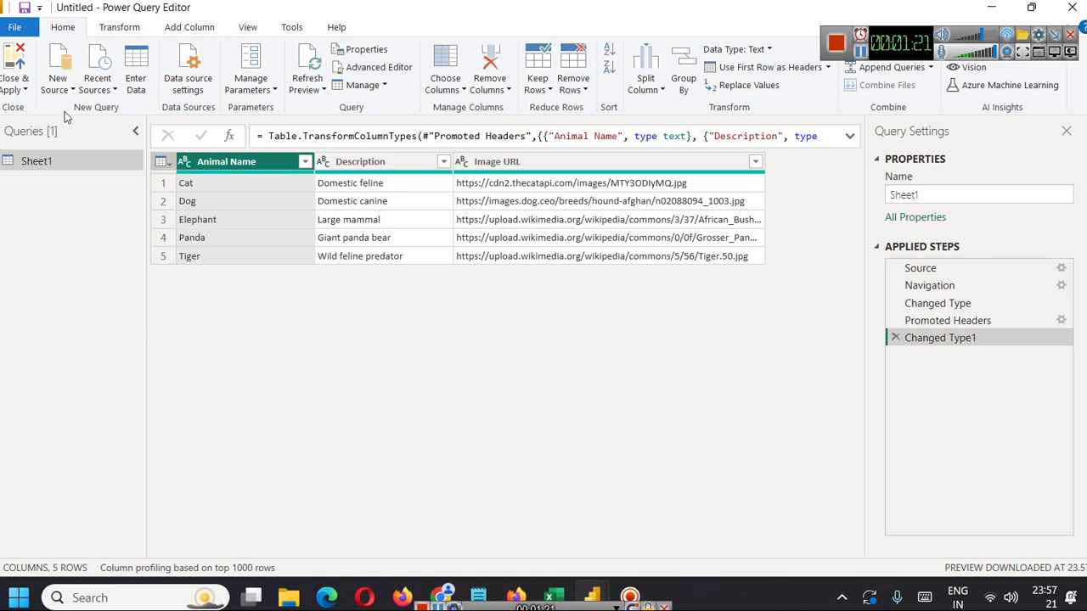
left_click(19, 90)
left_click(34, 145)
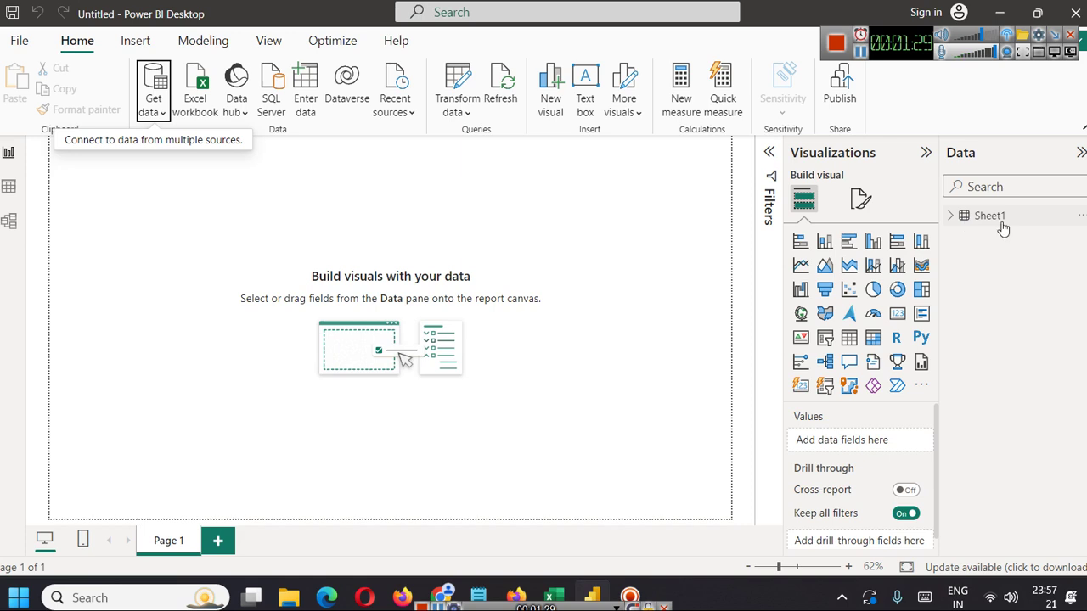
Step: Rename the Sheet1 table to animals and view its rows in Table view
right_click(992, 224)
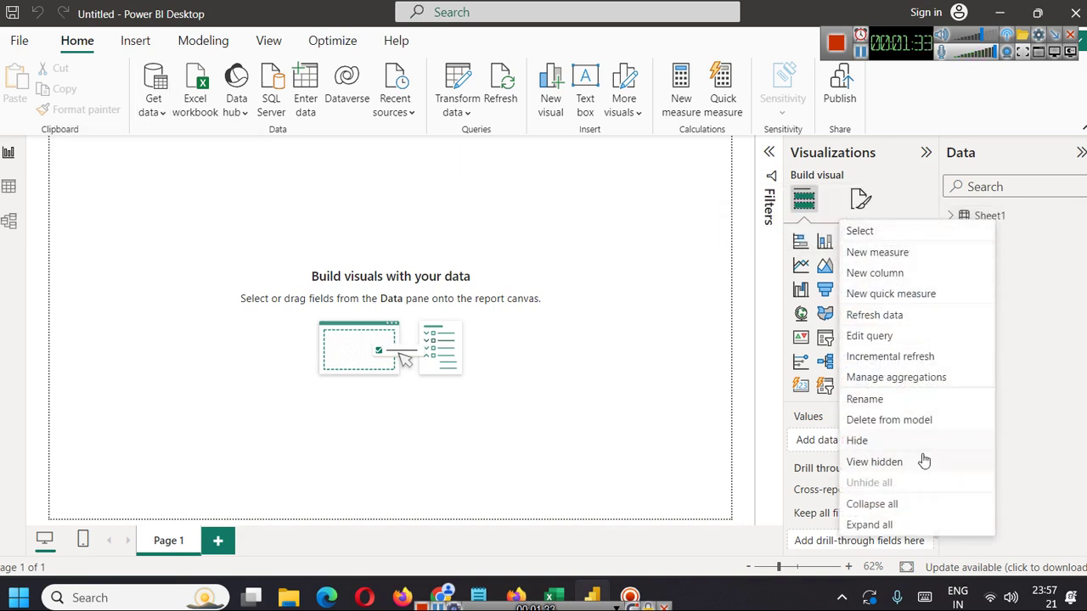
left_click(883, 400)
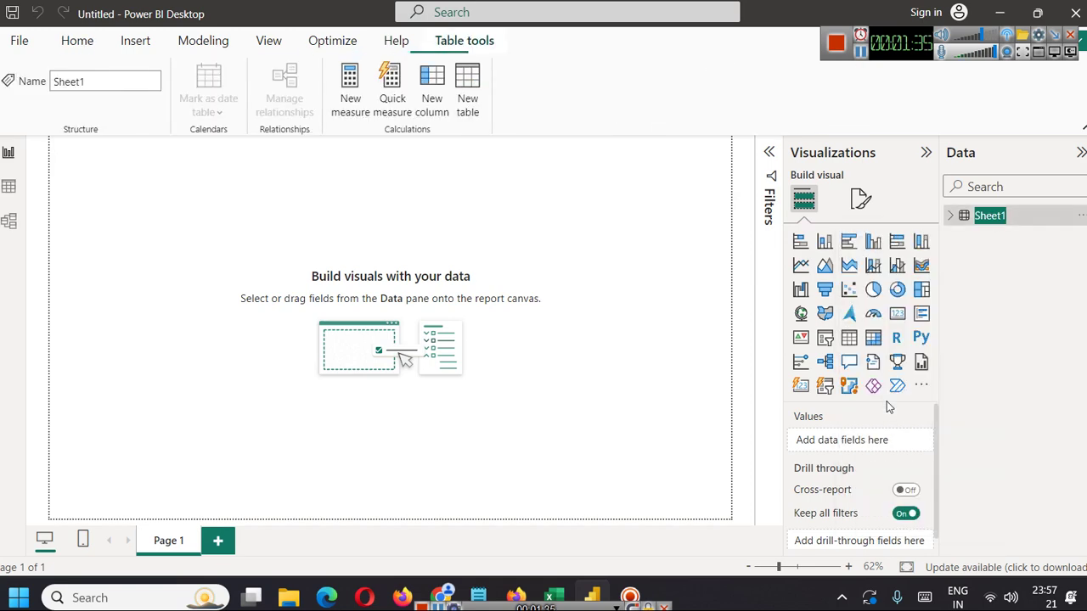
type("animals")
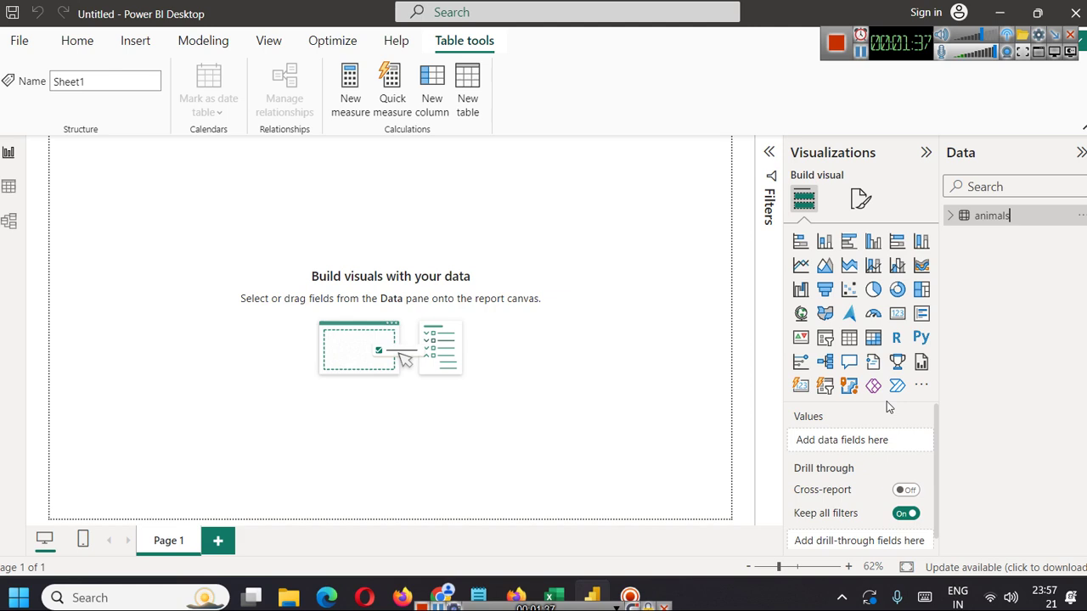
key("Return")
left_click(8, 188)
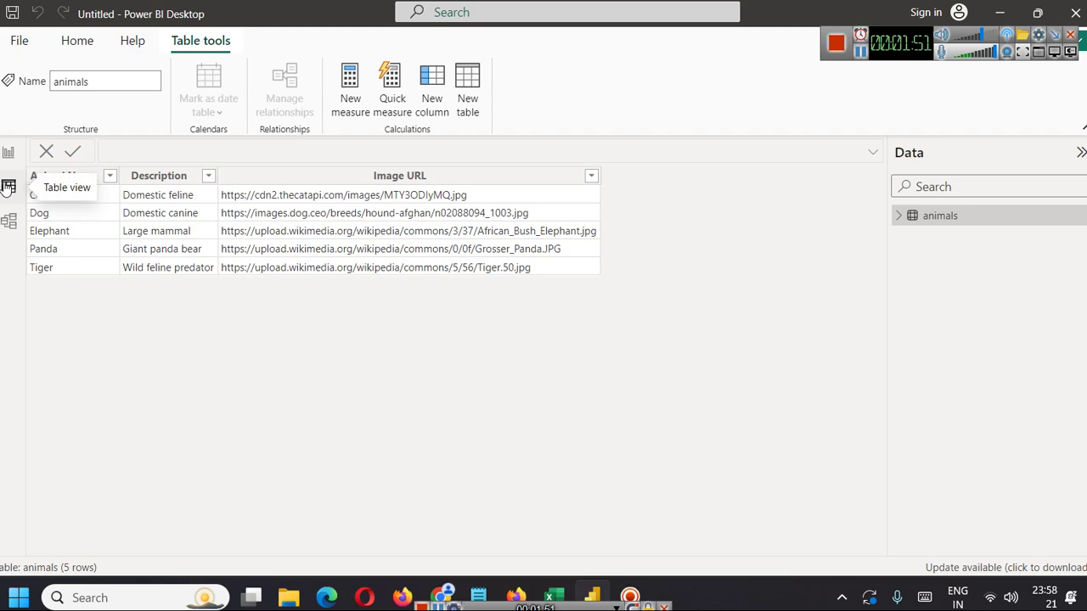
Step: Toggle Report and Table view, then select the animals table's Image URL column
left_click(9, 154)
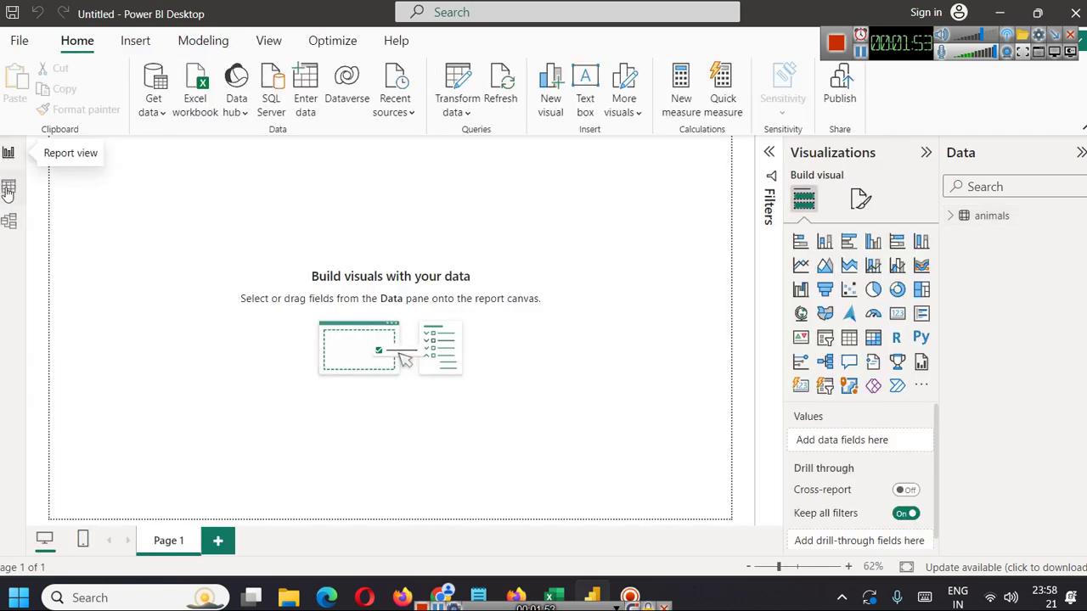
left_click(8, 190)
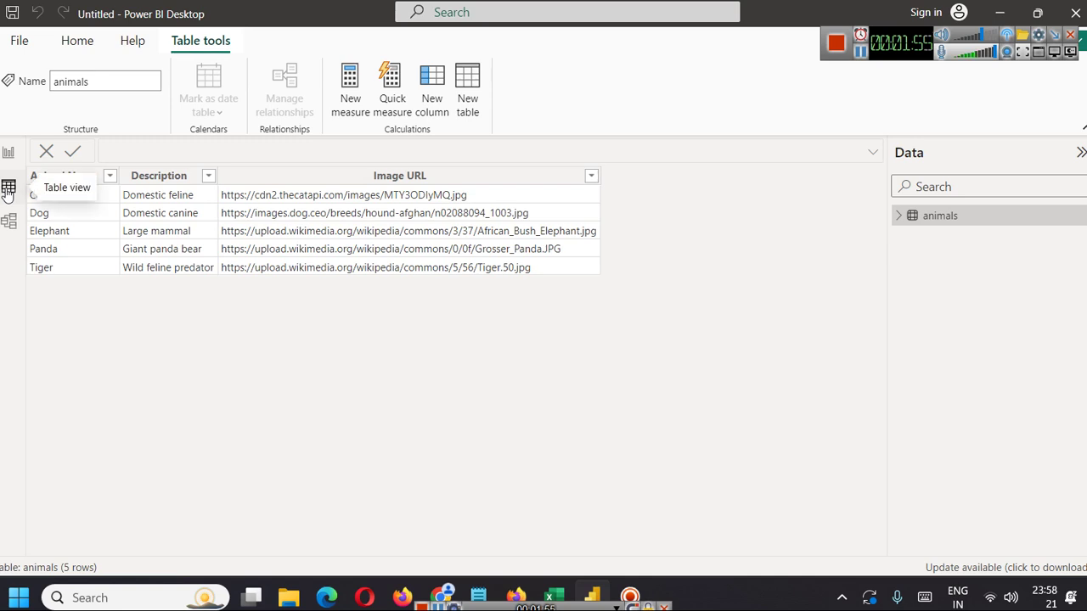
left_click(340, 180)
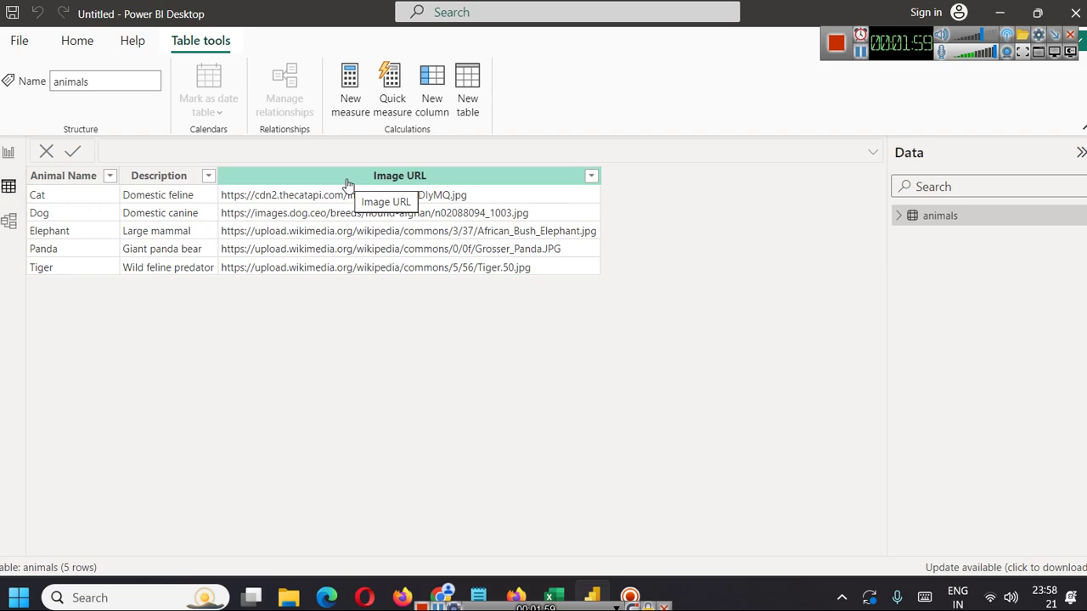
left_click(346, 182)
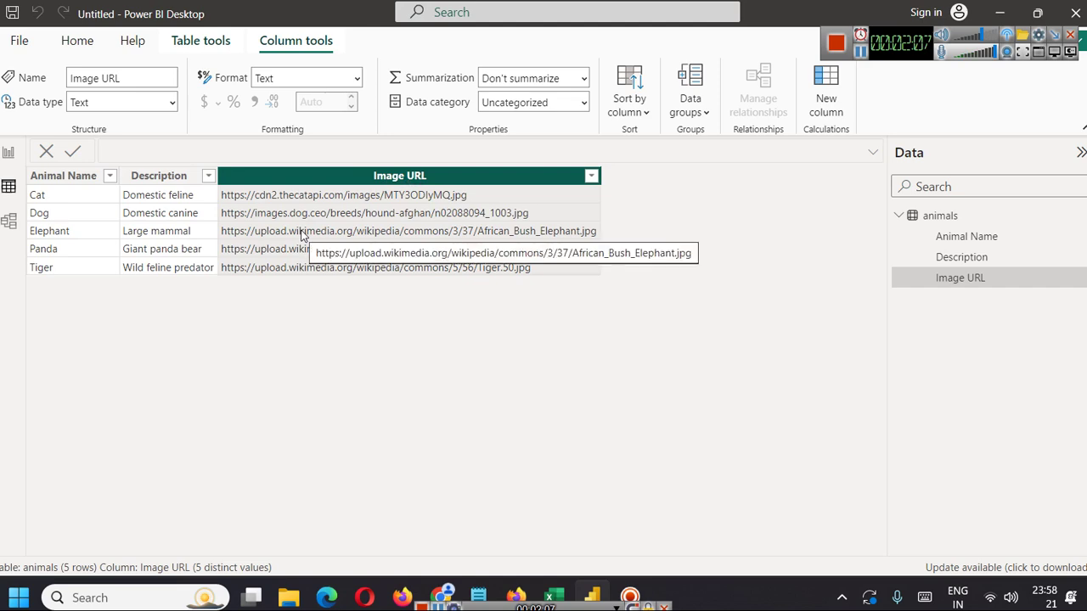
mouse_move(554, 597)
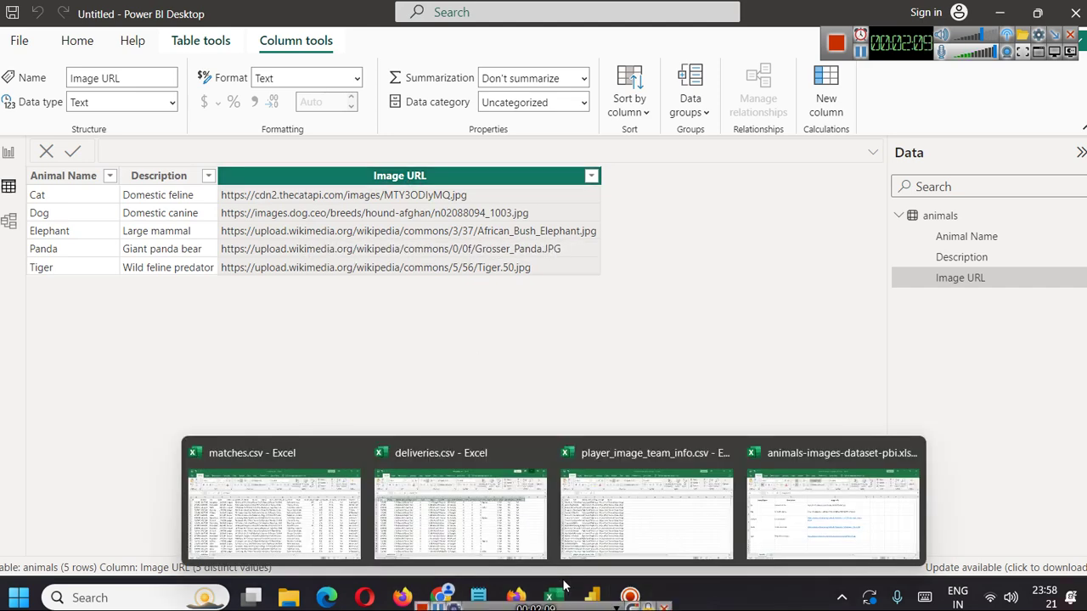
Step: Leave the browser image check and return through Excel to Power BI Desktop
left_click(832, 509)
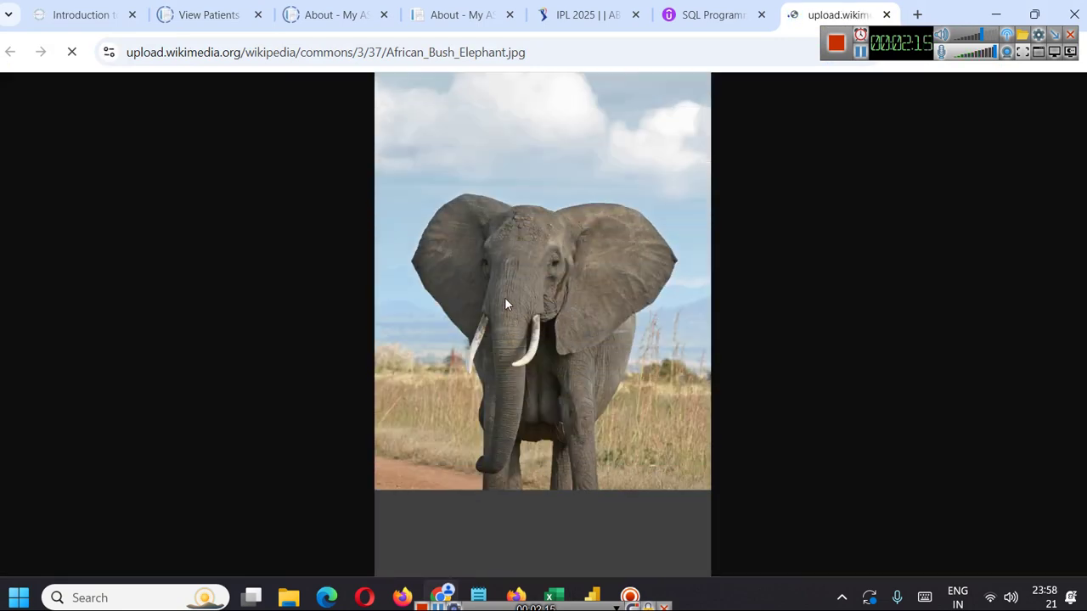
left_click(993, 15)
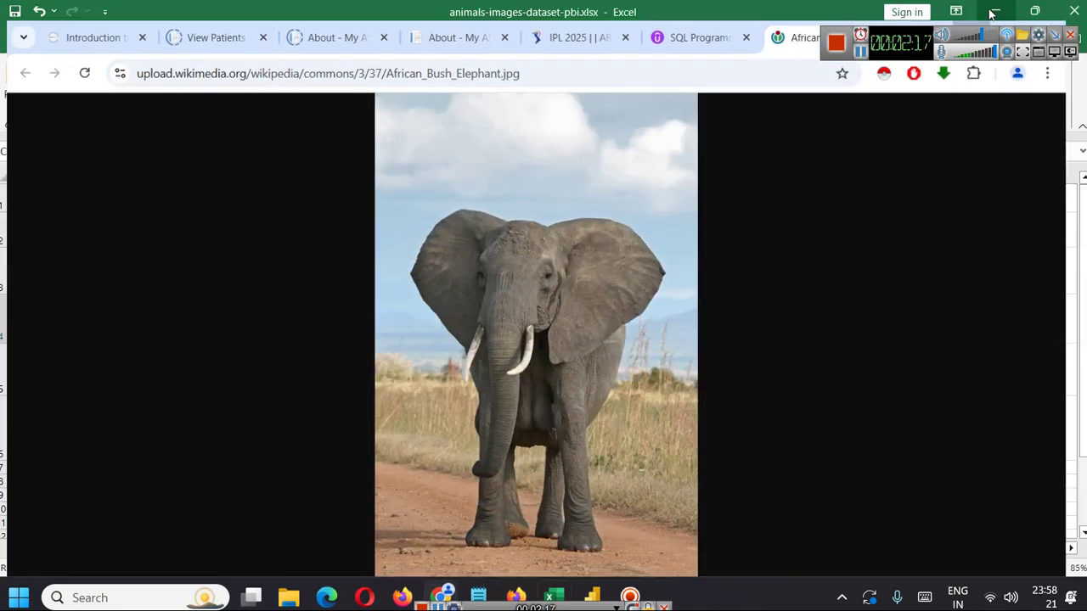
left_click(594, 605)
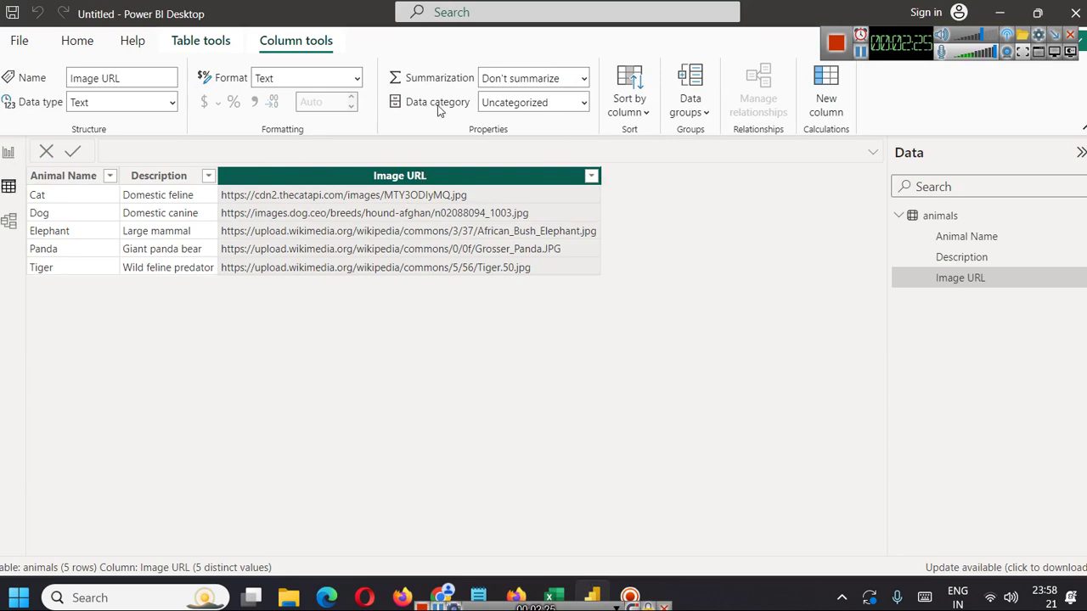
Step: Set the Image URL column's Data category to Image URL and return to the report canvas
left_click(584, 103)
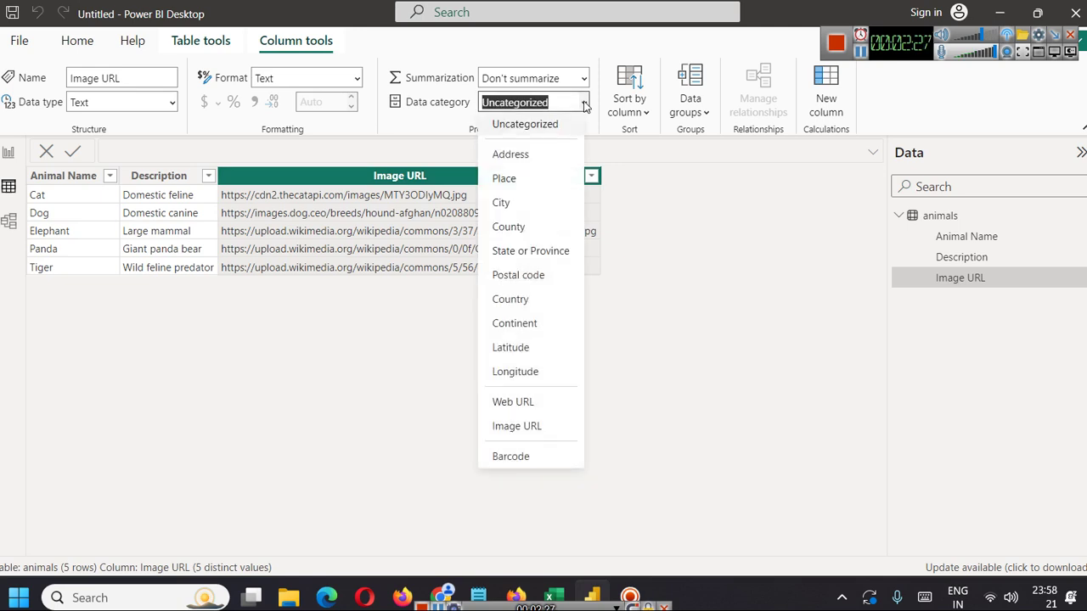
left_click(533, 428)
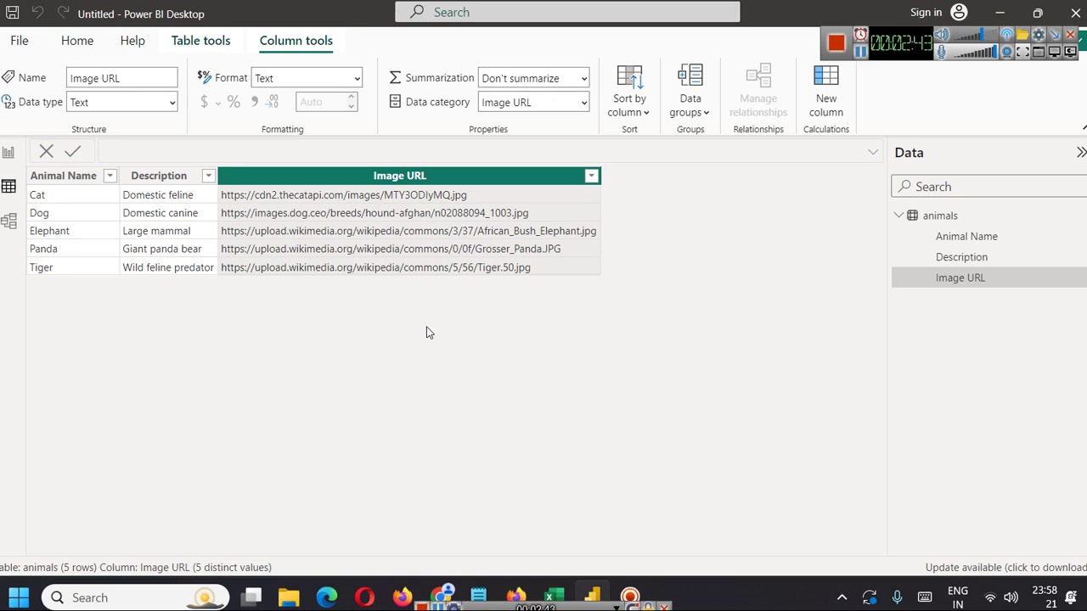
left_click(8, 152)
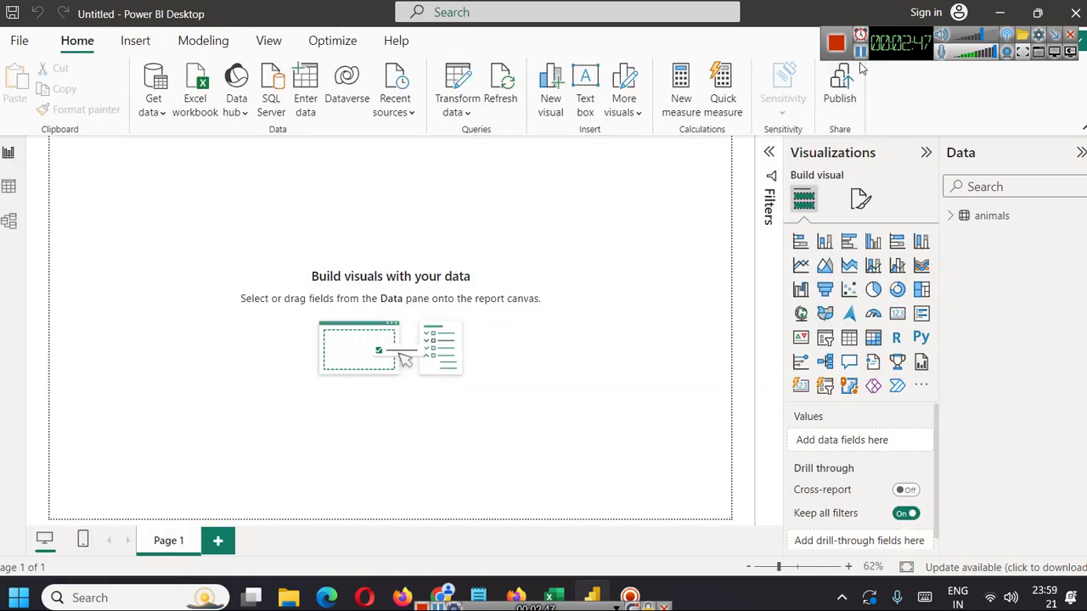
Step: Save the report with Ctrl+S under the name ANimals-Image-From-Url
key("ctrl+s")
left_click(466, 179)
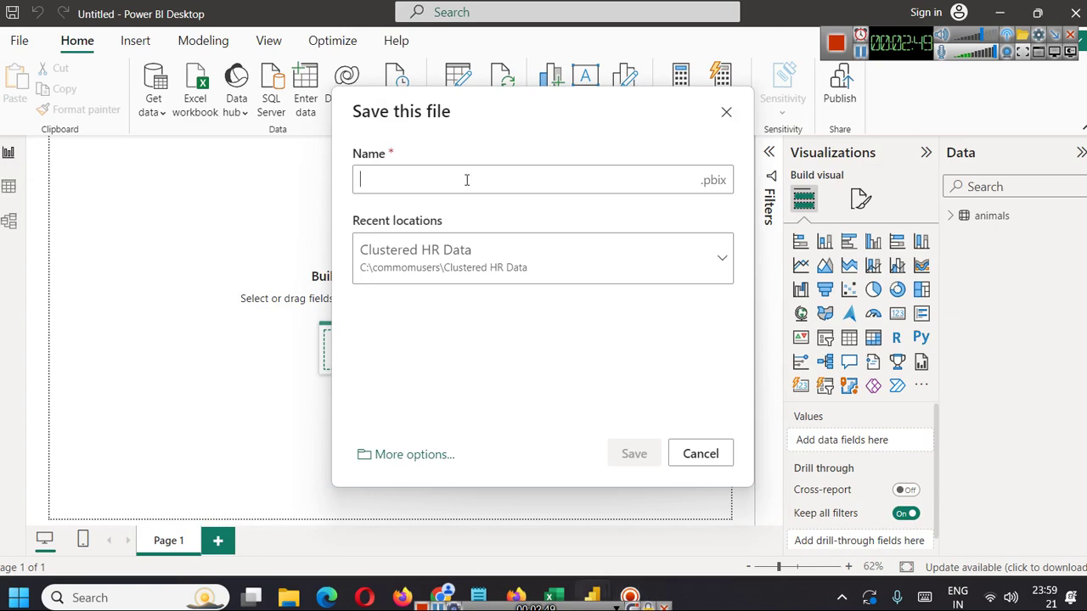
type("ANimal")
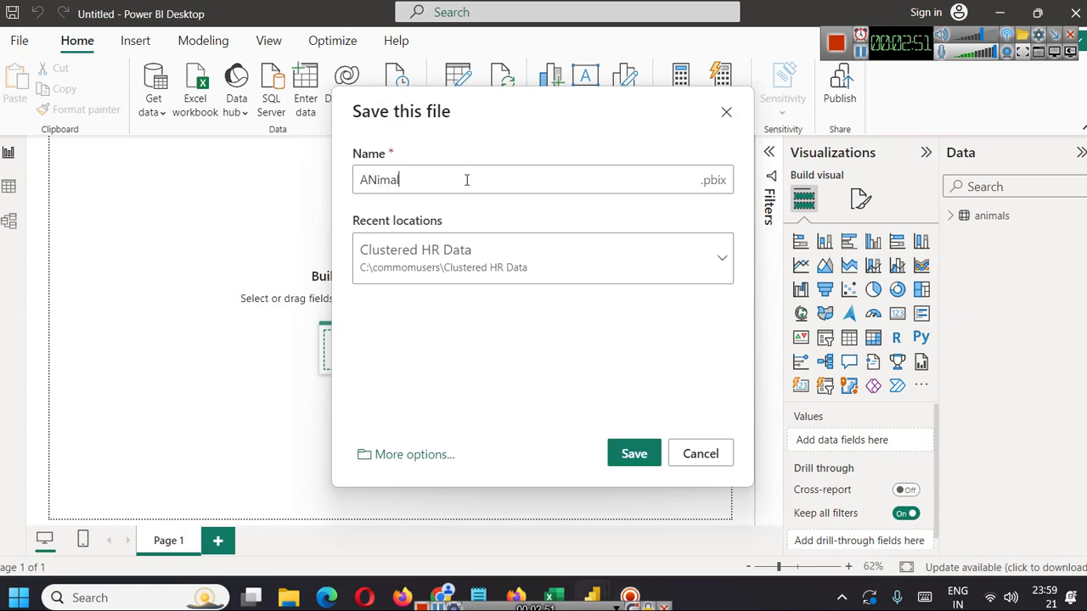
type("s-Image-Fro")
type("m-Url")
left_click(633, 453)
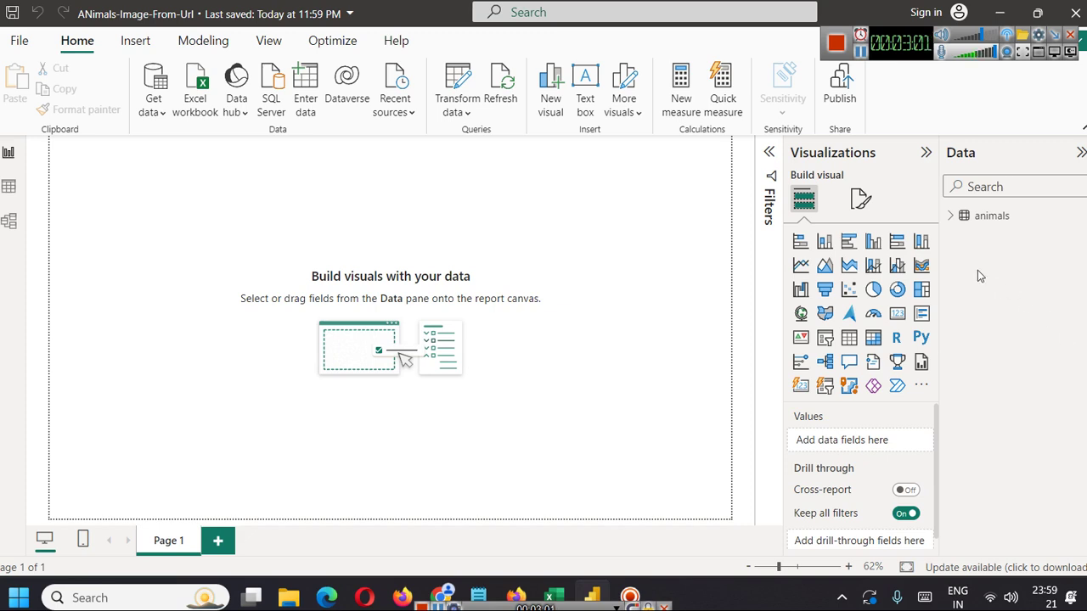
Step: Add a slicer on animals' Animal Name listing Cat, Dog, Elephant, Panda and Tiger
left_click(951, 216)
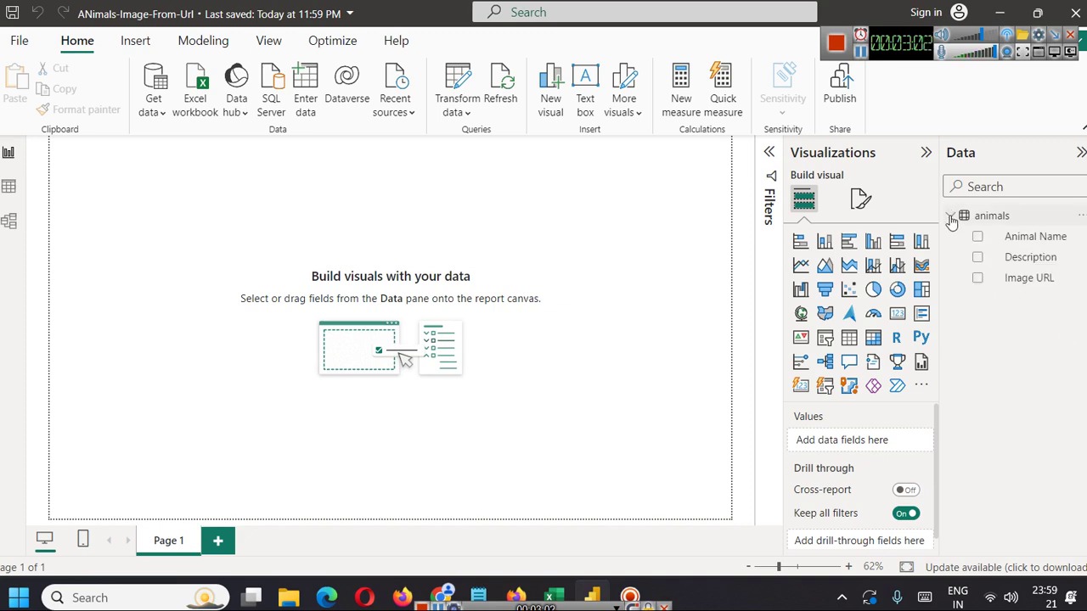
left_click(824, 338)
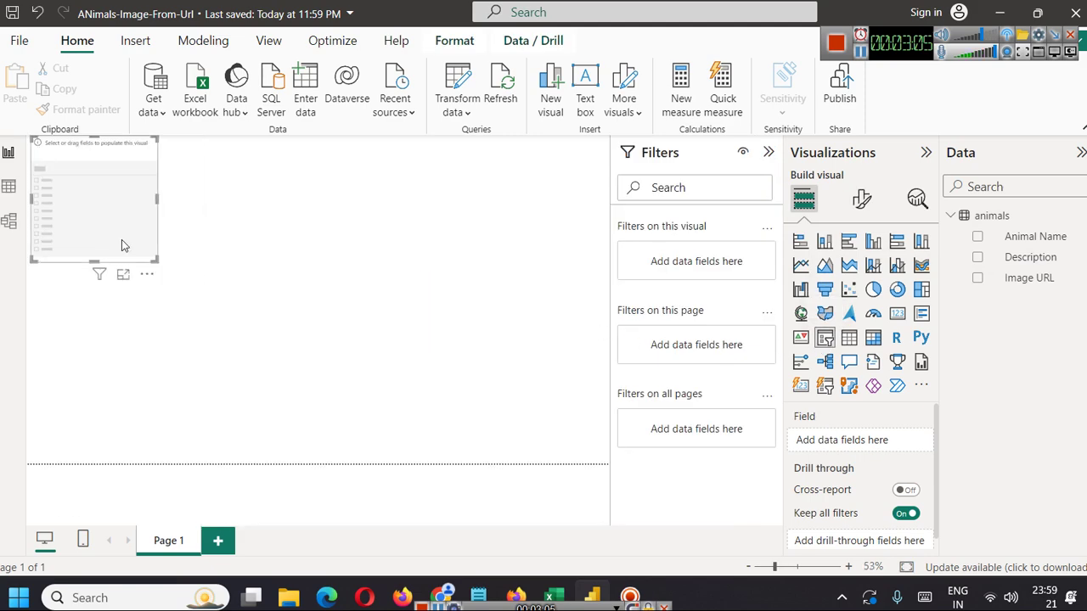
left_click_drag(121, 245, 128, 263)
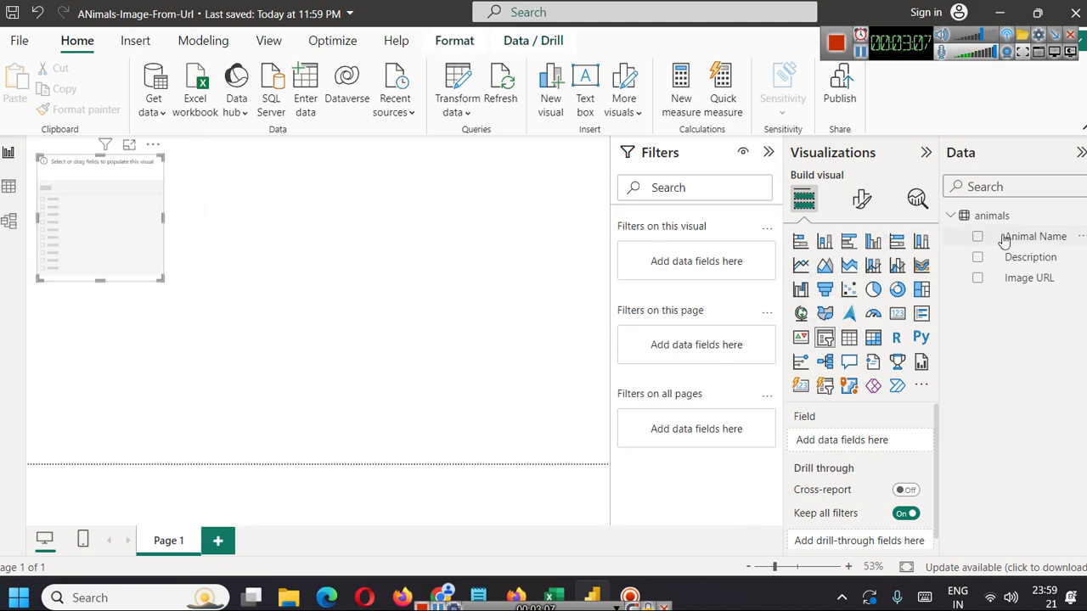
left_click_drag(1005, 240, 108, 237)
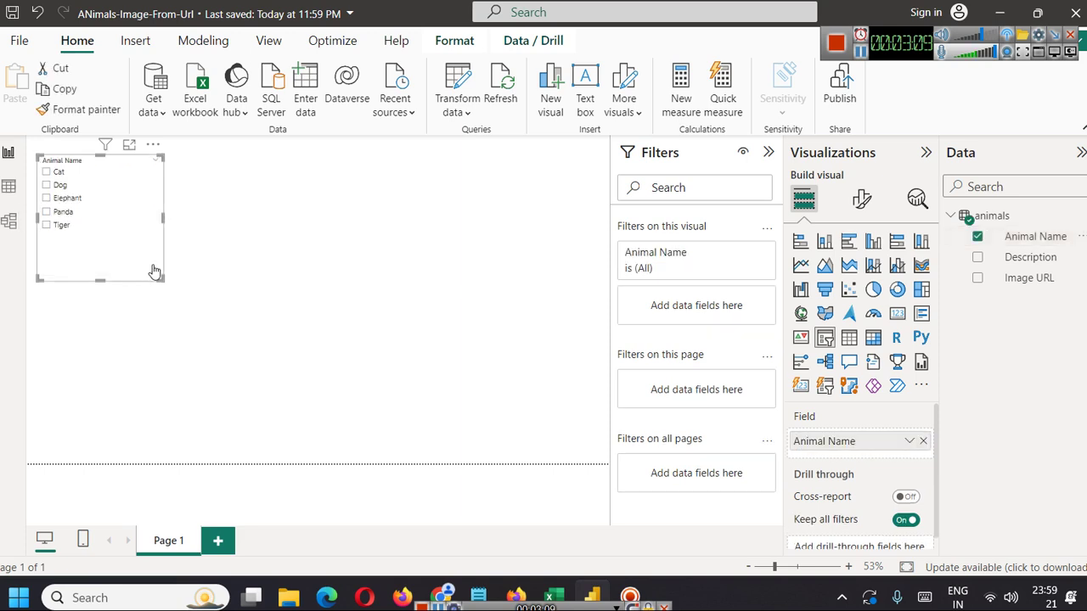
left_click(862, 198)
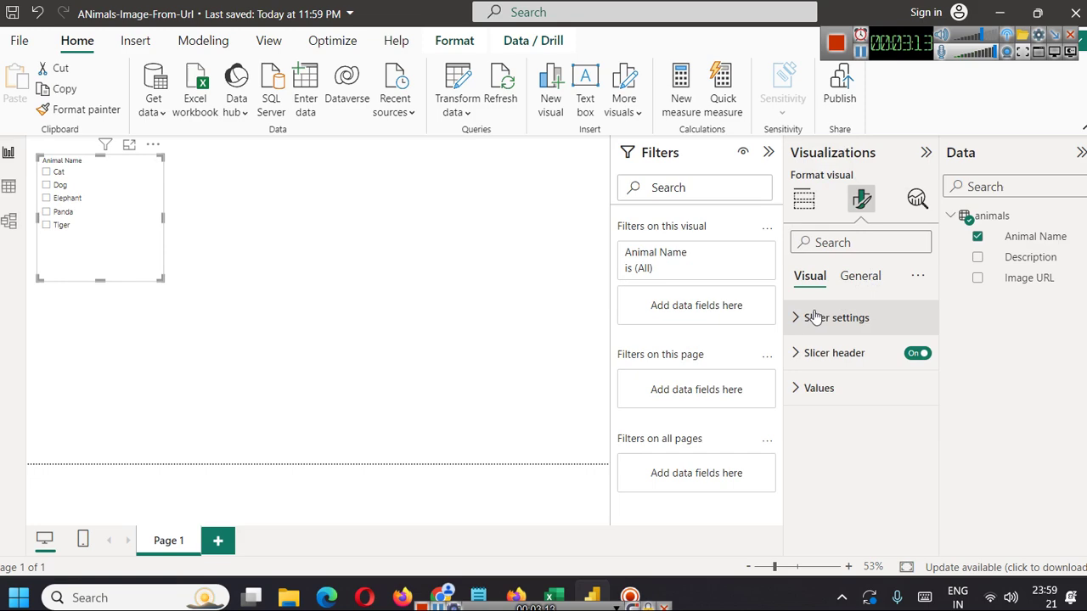
Step: Try the Tile slicer style, then revert the slicer to a checkbox list
left_click(861, 276)
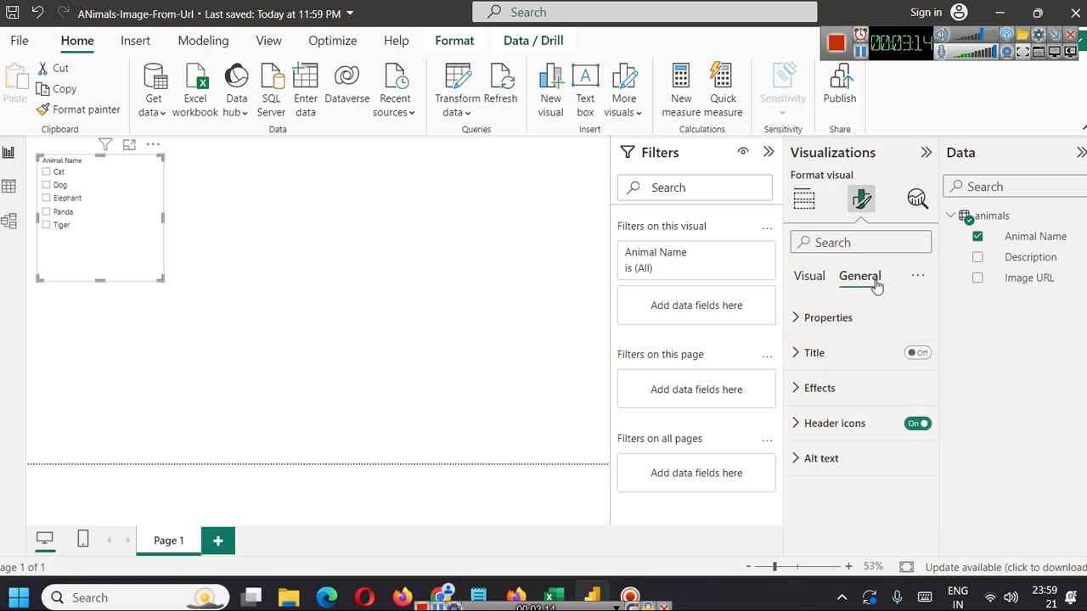
left_click(793, 279)
left_click(793, 321)
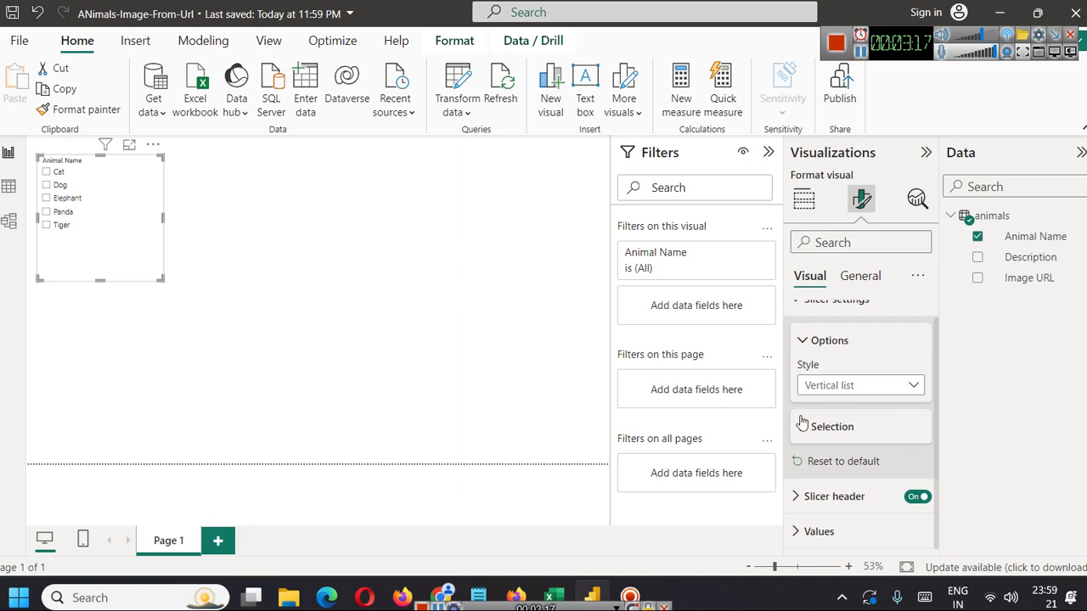
left_click(844, 387)
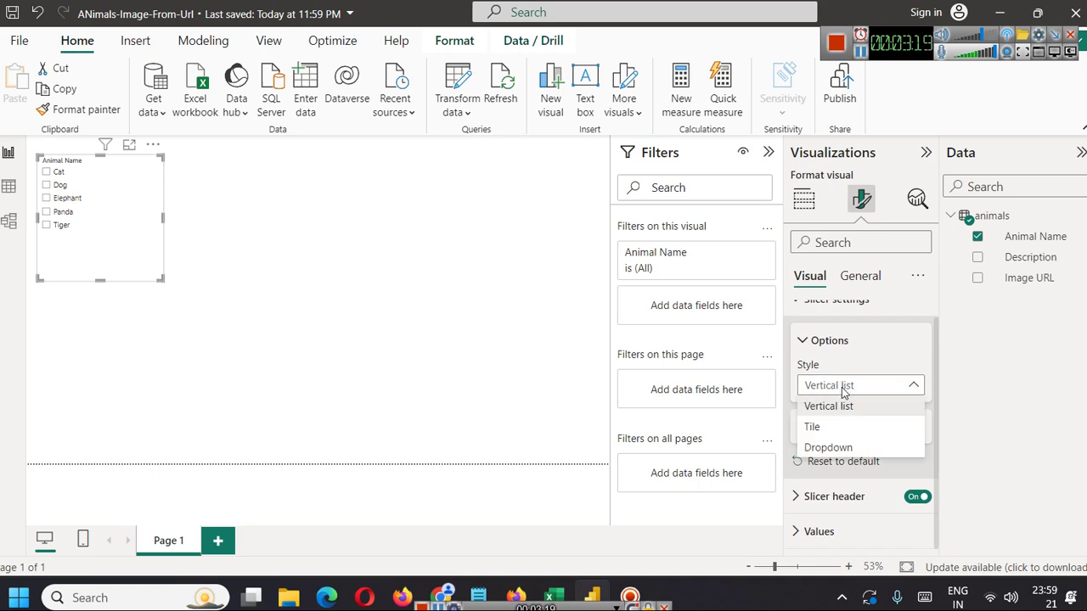
left_click(813, 426)
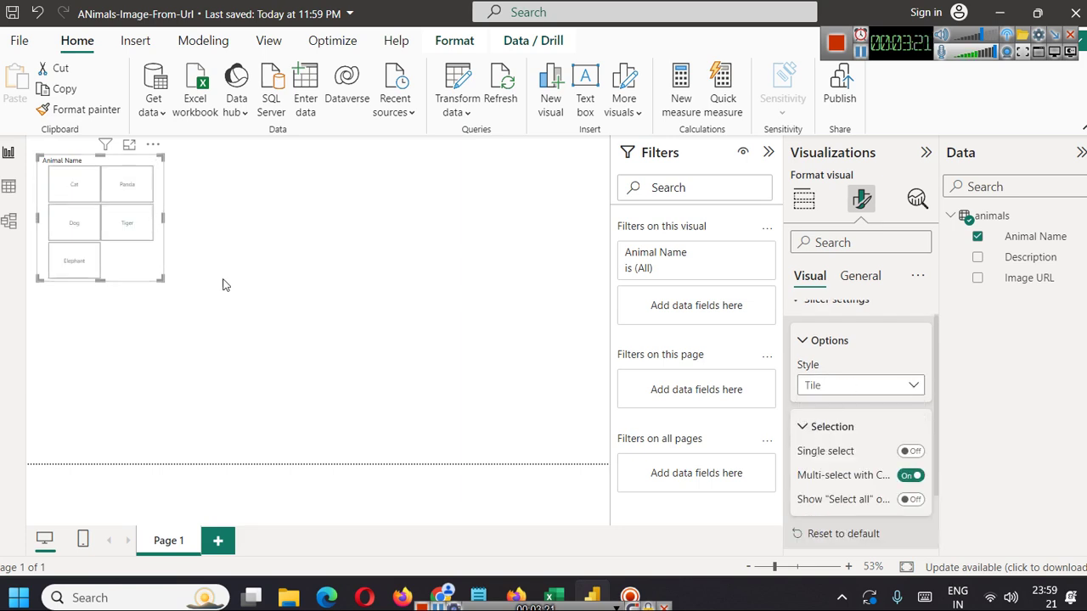
left_click(812, 388)
left_click(849, 406)
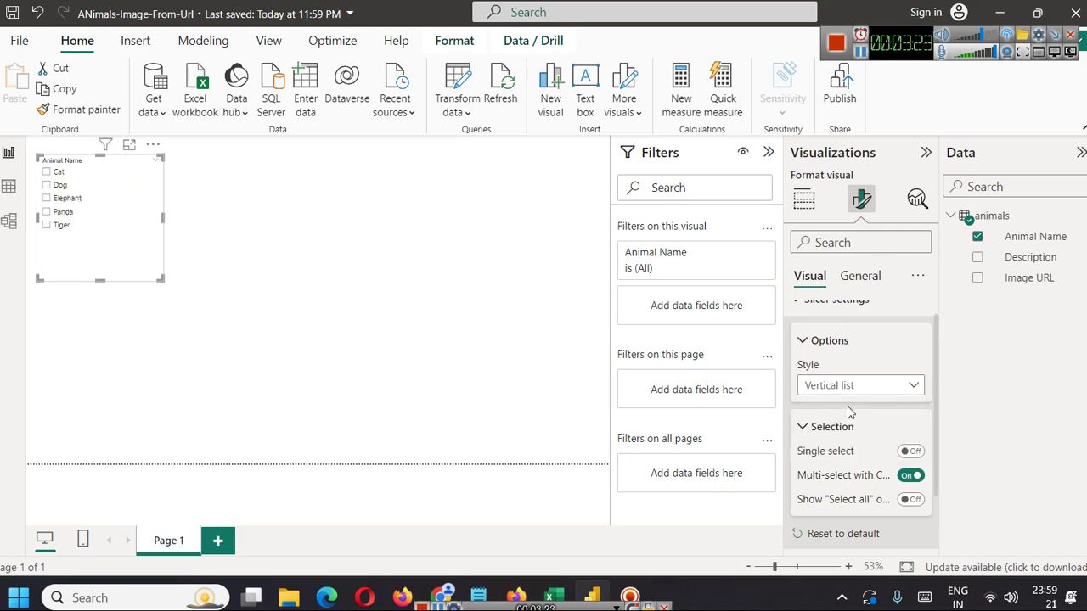
Step: Raise the slicer values font size to 20
scroll(856, 420, "down", 2)
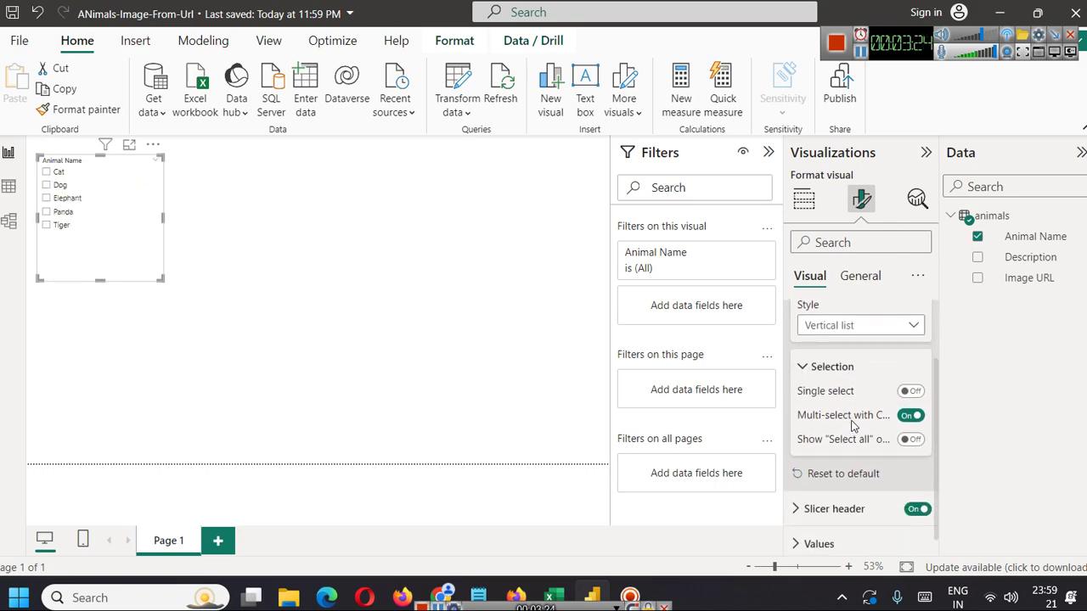
left_click(837, 530)
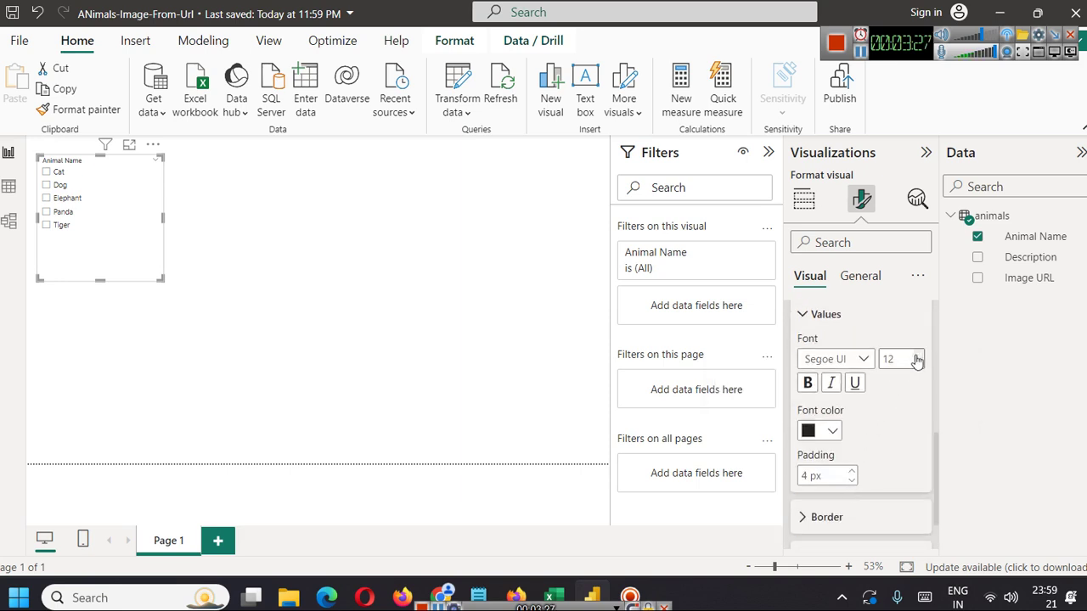
left_click(917, 356)
left_click(917, 356)
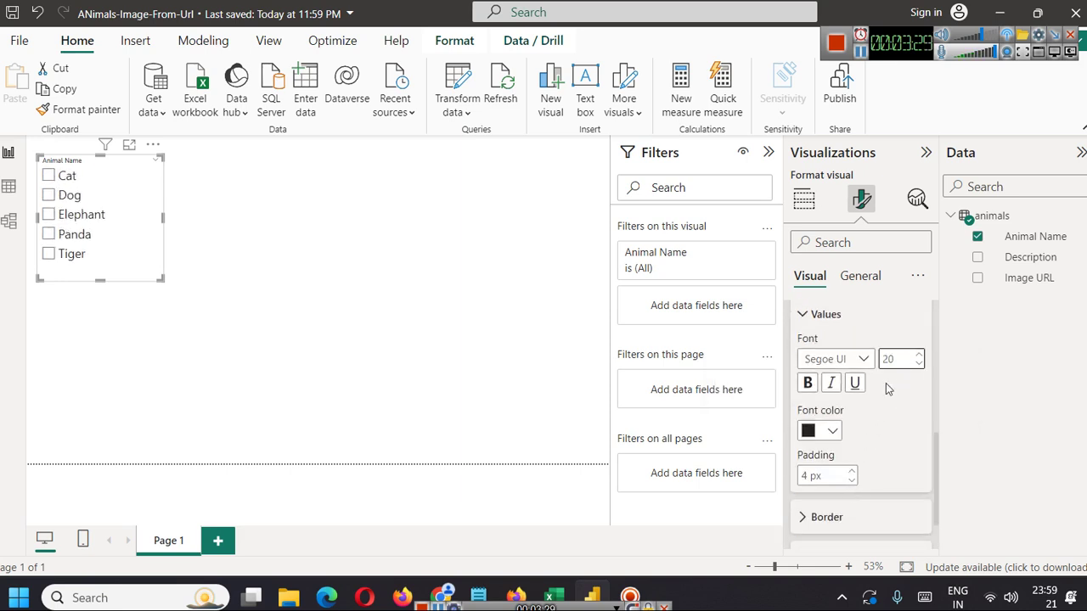
scroll(880, 422, "down", 1)
scroll(880, 422, "up", 5)
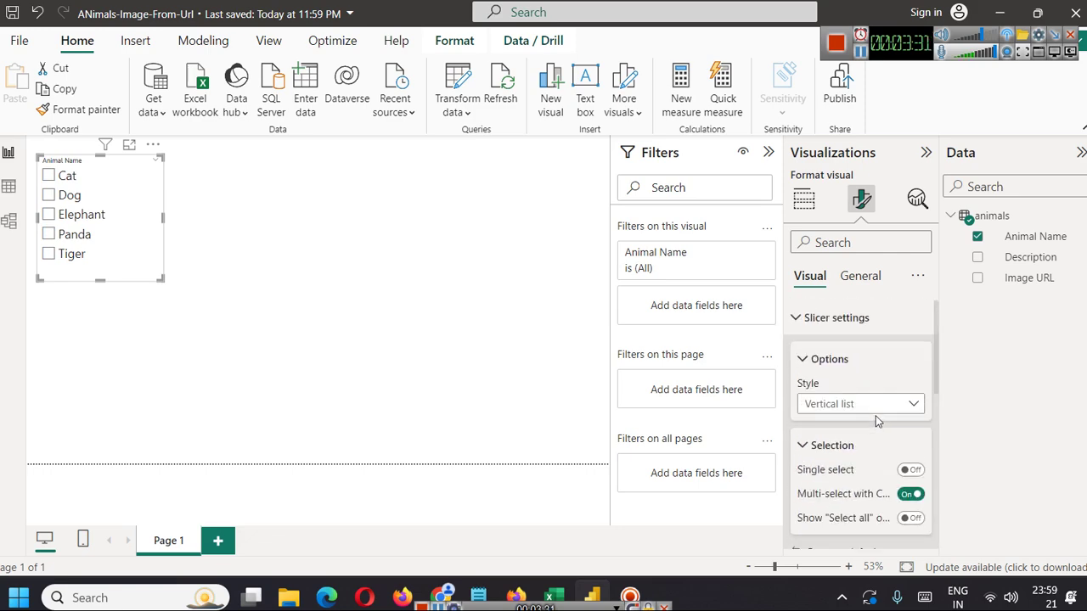
Step: Raise the slicer header text font size to 21
left_click(791, 317)
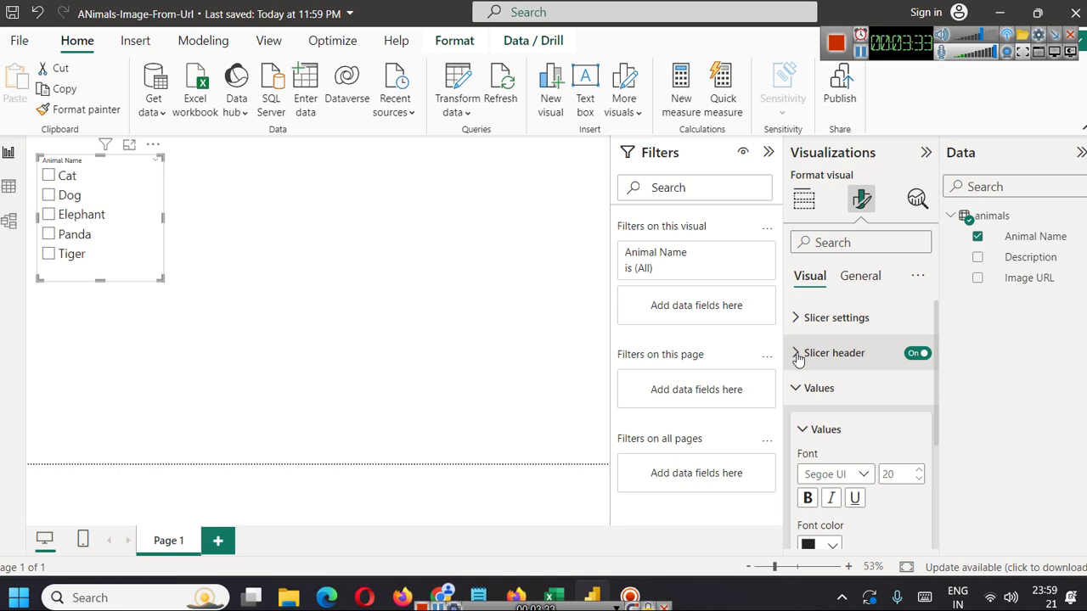
left_click(796, 353)
left_click(917, 481)
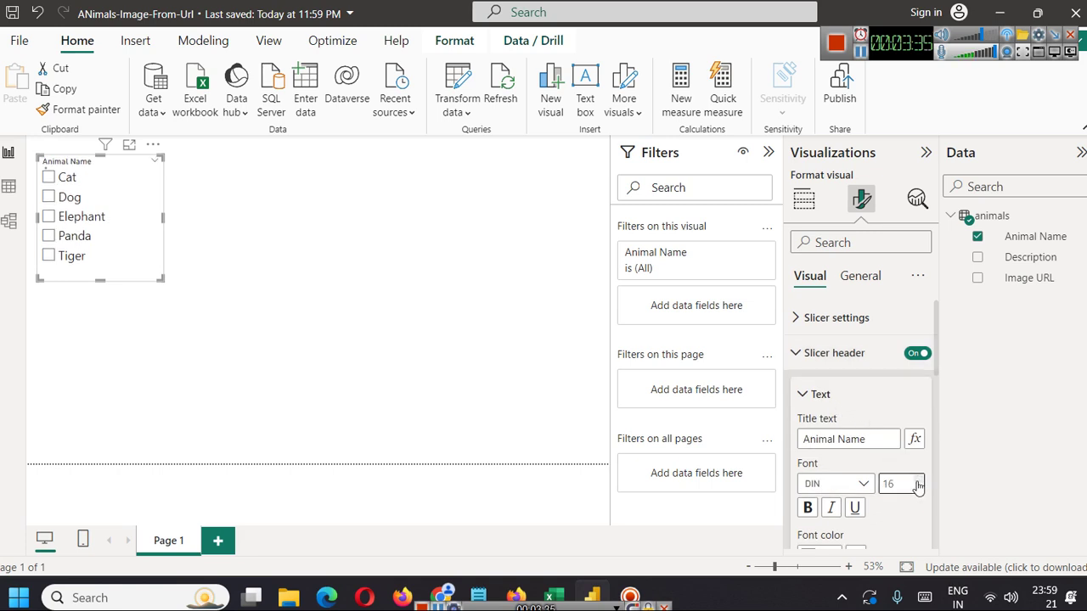
left_click(917, 480)
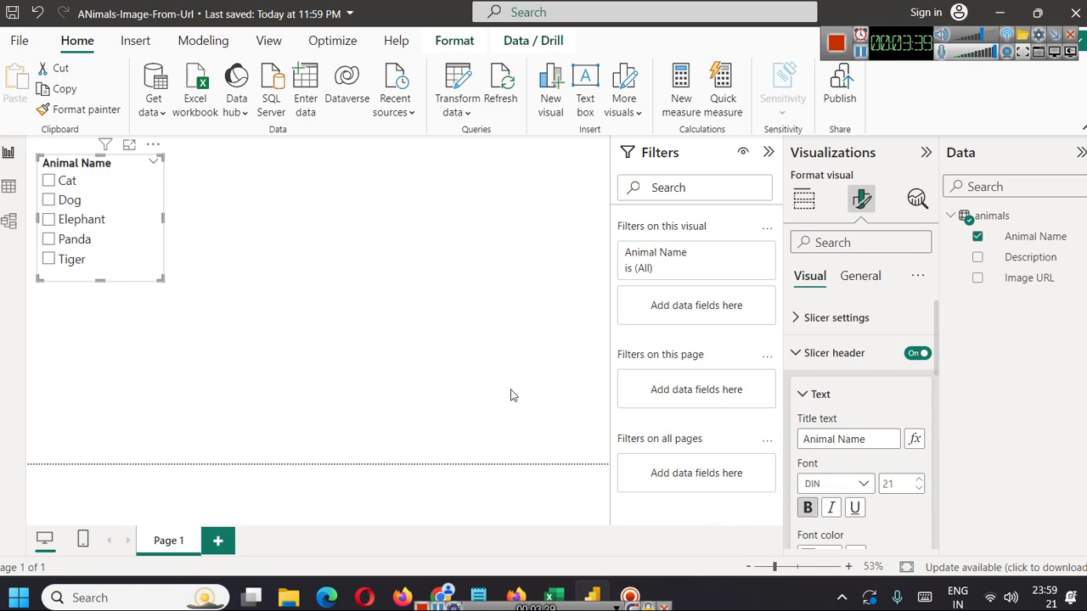
Step: Reselect the Animal Name slicer and convert it into a table visual
left_click(274, 250)
left_click(50, 205)
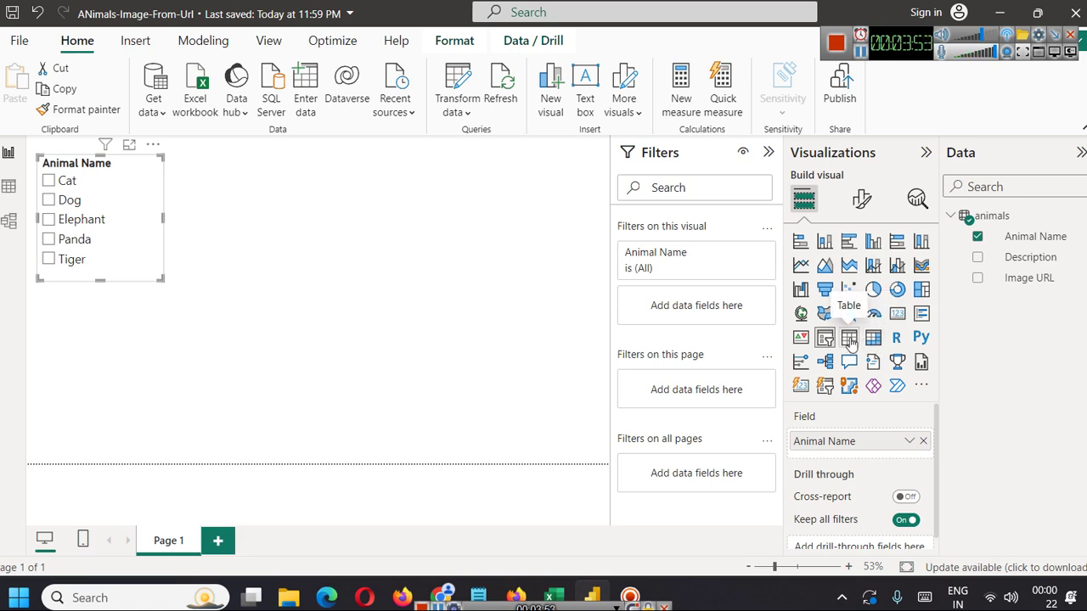
left_click(850, 338)
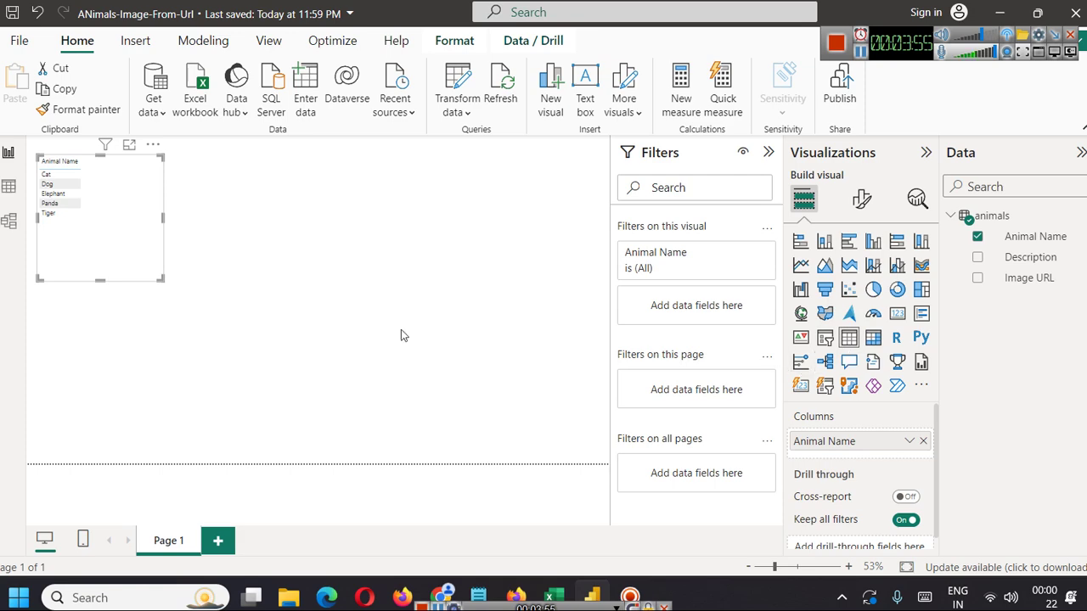
Step: Restore the slicer, then add a table beside it with Description and Image URL columns
key("ctrl+z")
left_click(413, 277)
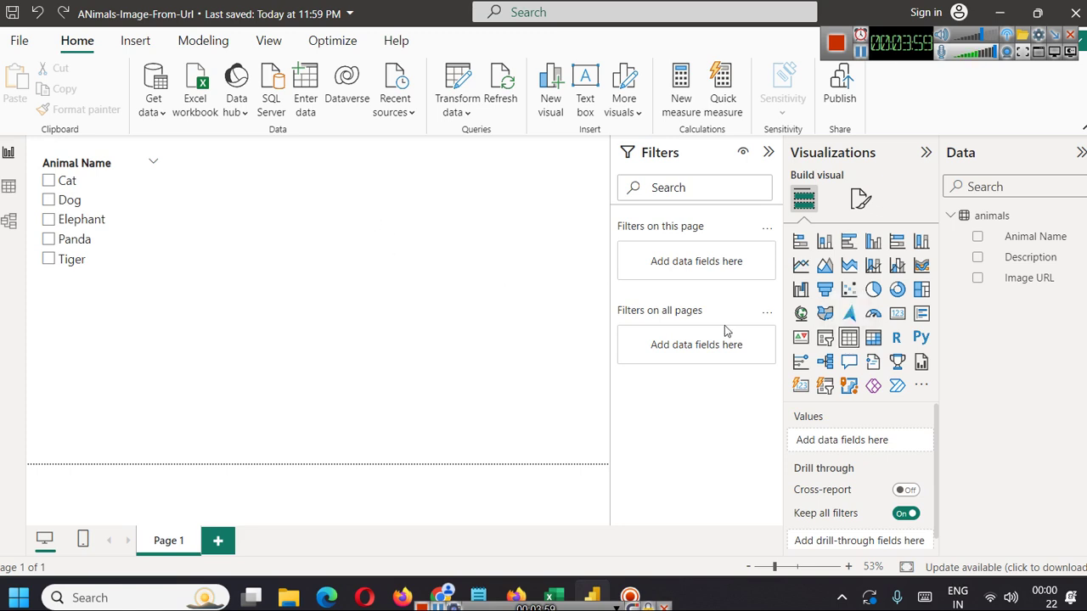
left_click(849, 338)
left_click_drag(100, 348, 214, 214)
left_click_drag(275, 279, 349, 309)
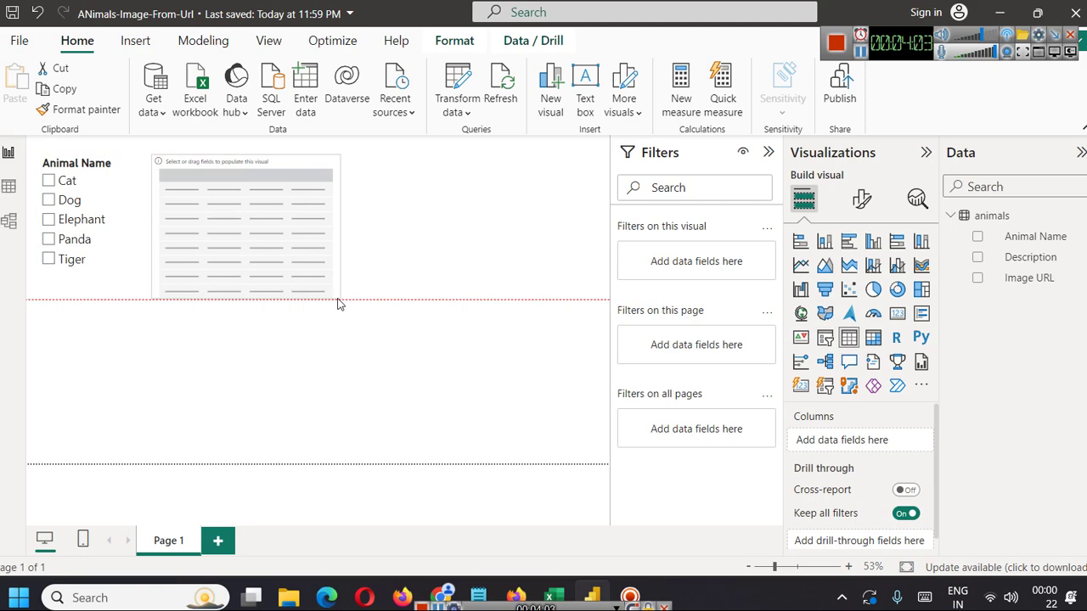
left_click_drag(263, 253, 295, 253)
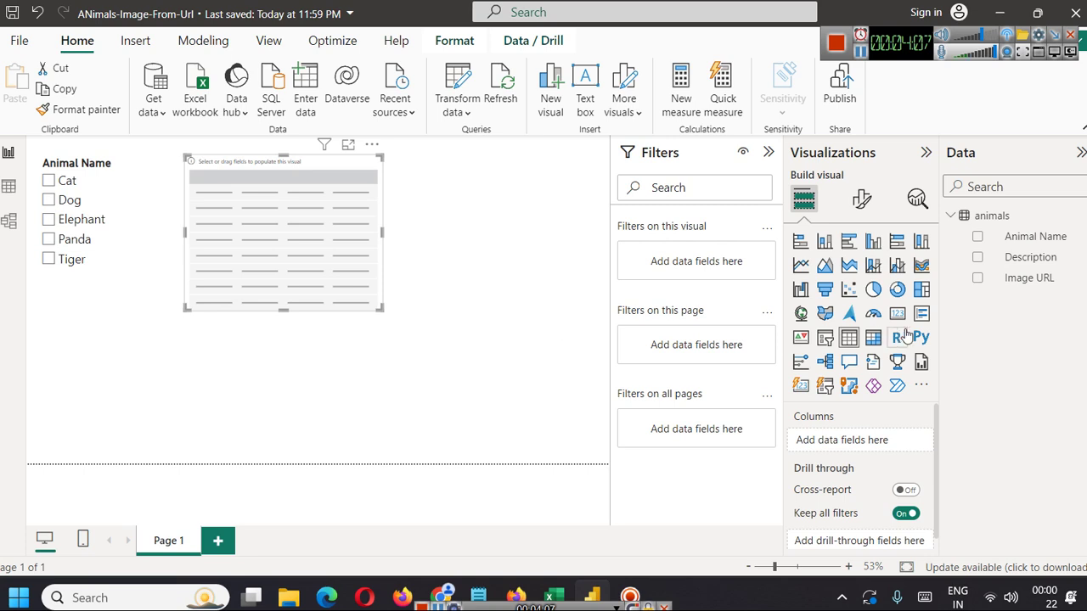
left_click_drag(978, 265, 866, 432)
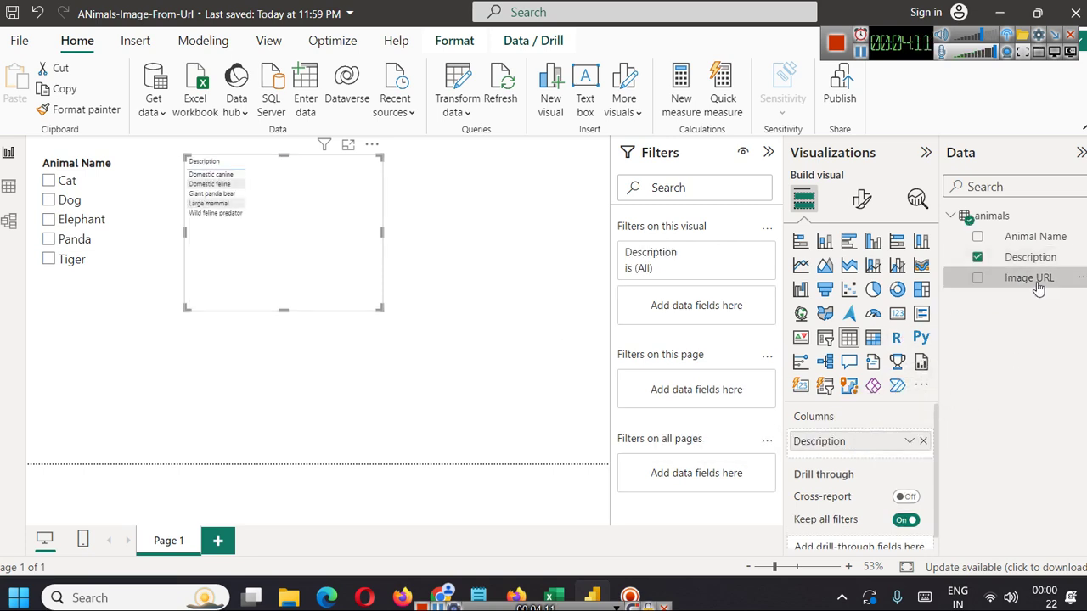
left_click_drag(1030, 278, 860, 461)
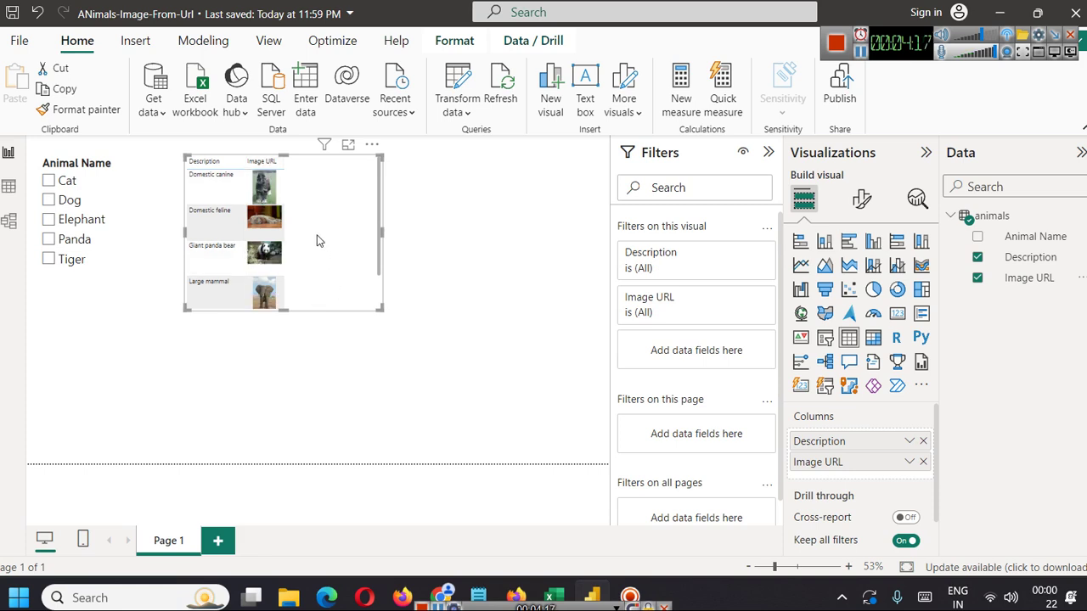
Step: Raise the table's image size under Format visual > Image size to 281 px
left_click(862, 213)
scroll(893, 437, "down", 3)
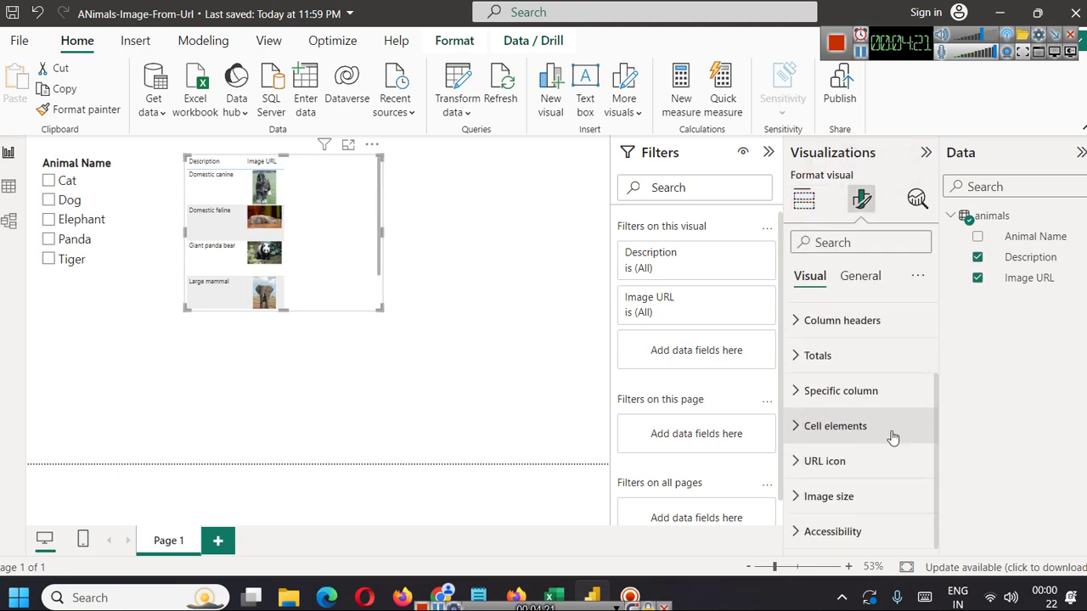
left_click(794, 497)
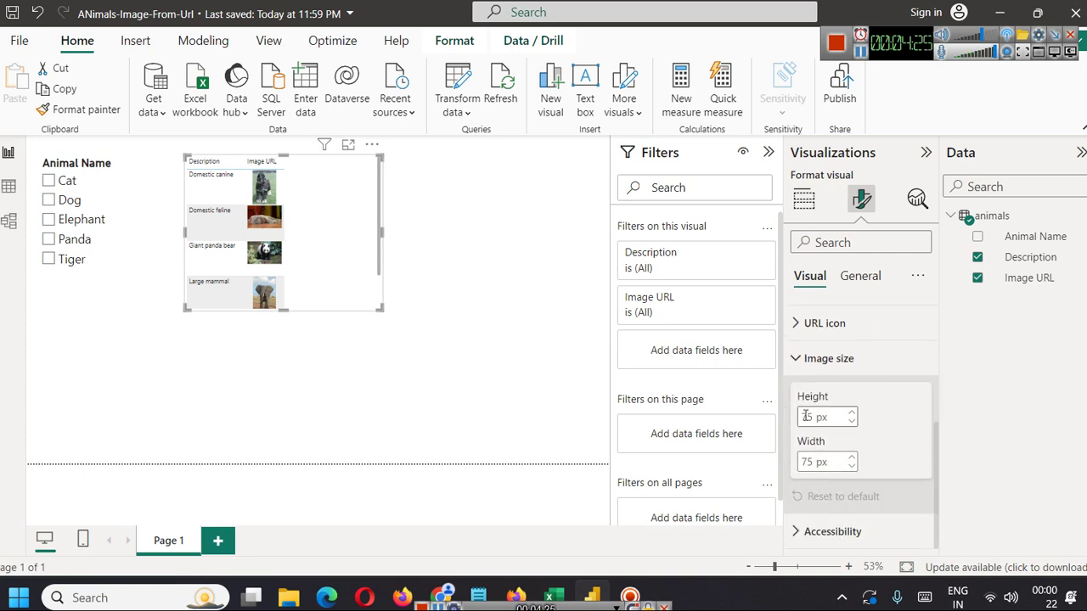
double_click(805, 416)
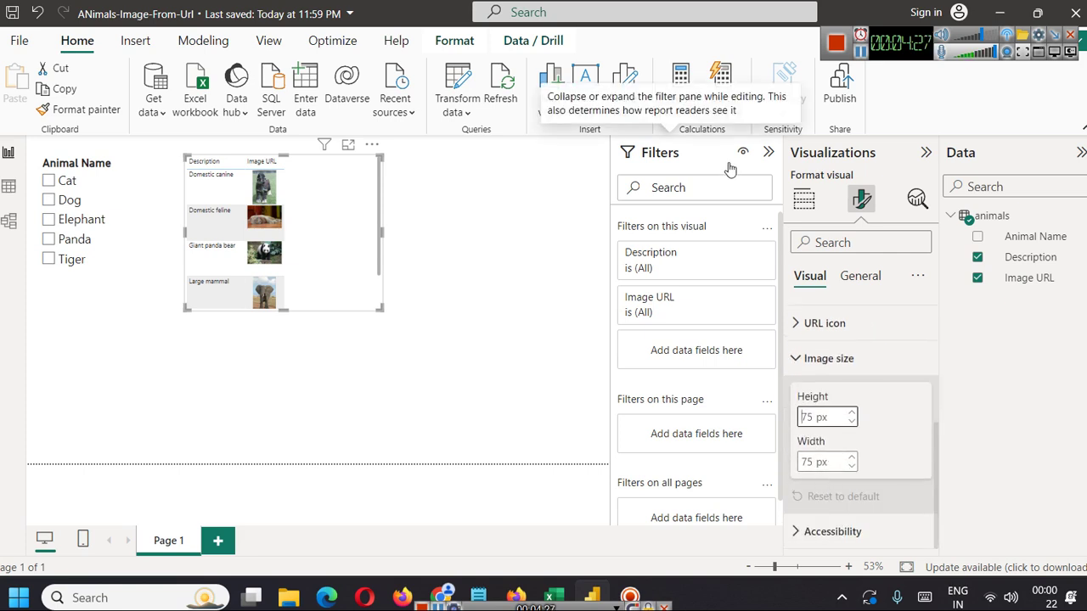
type("1")
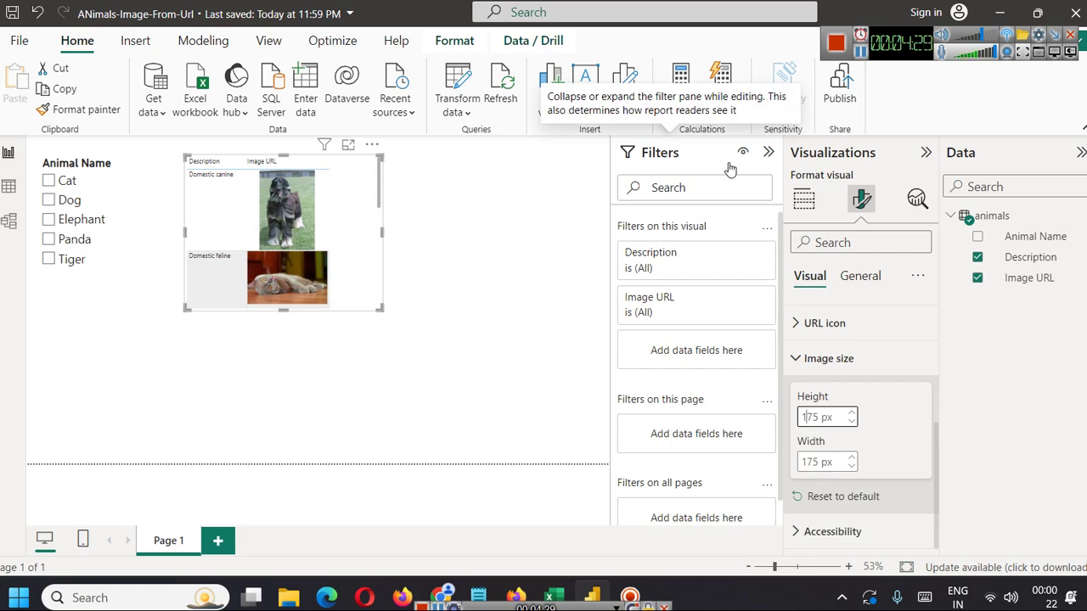
key("BackSpace")
type("2")
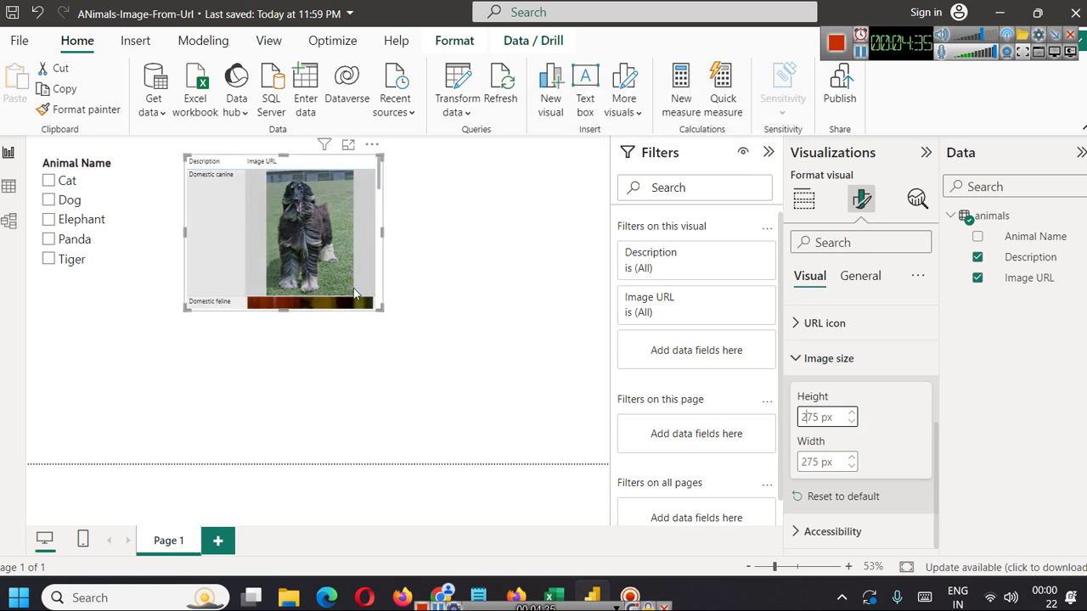
left_click(851, 412)
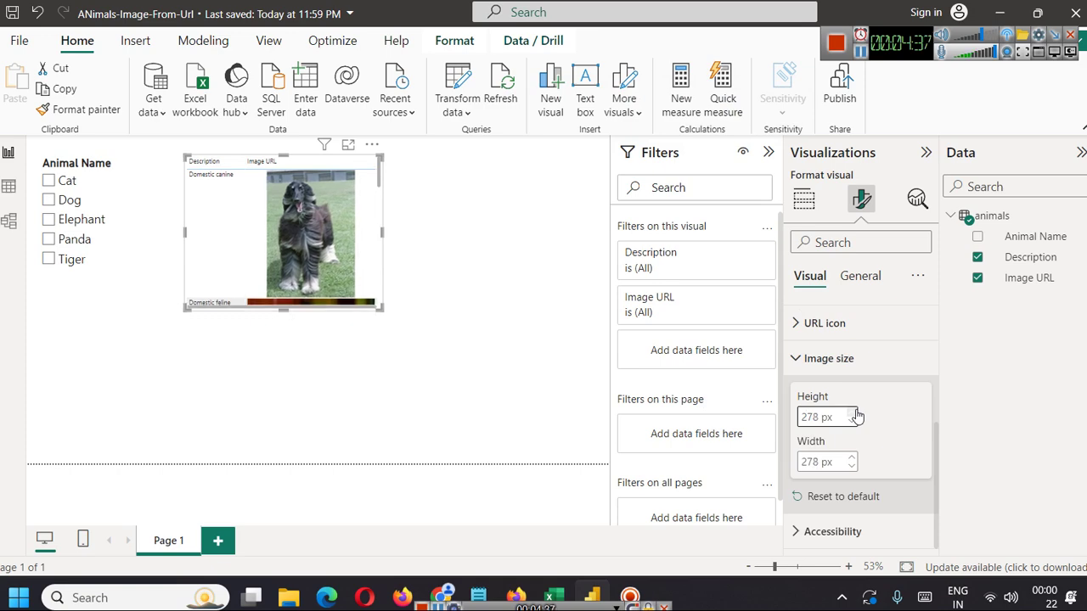
left_click(851, 412)
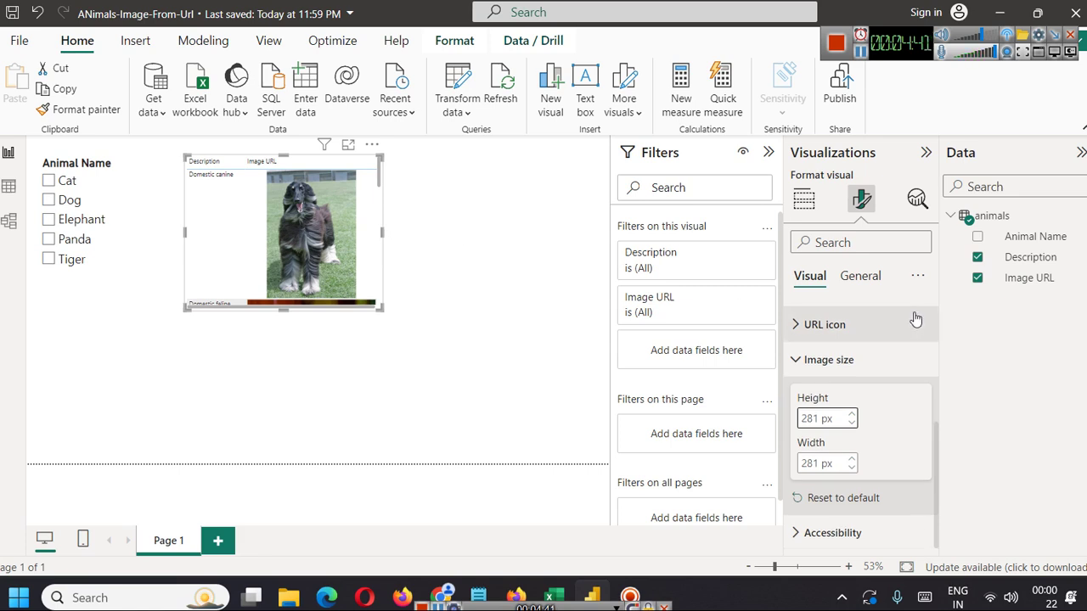
scroll(904, 310, "up", 3)
mouse_move(101, 217)
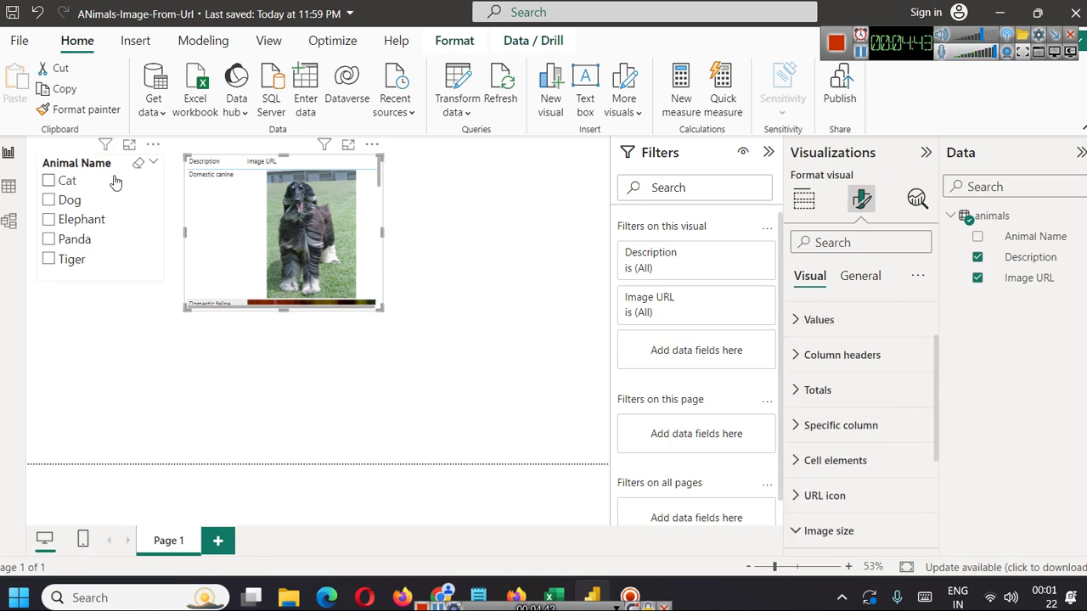
Step: Filter the slicer through Dog, Elephant, Panda and Tiger, ending on Cat, then glance at Table view
left_click(53, 200)
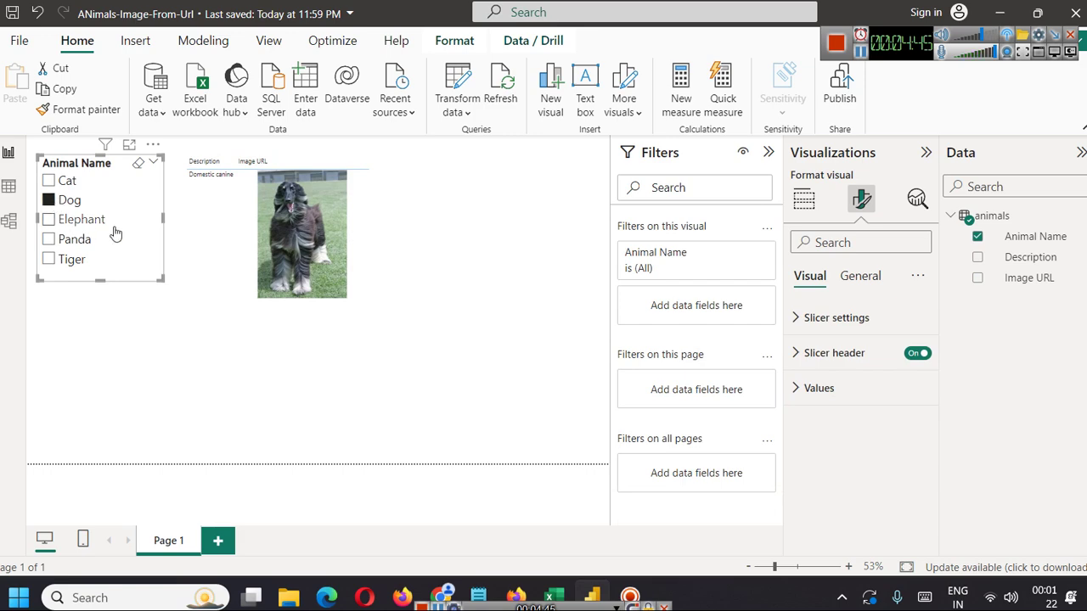
left_click(50, 221)
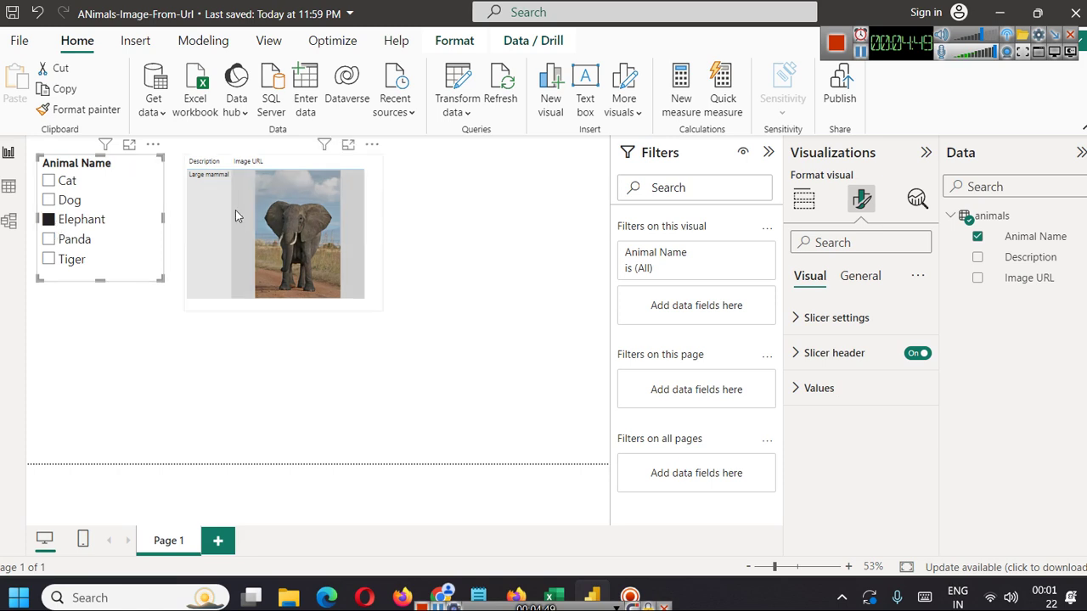
left_click(50, 240)
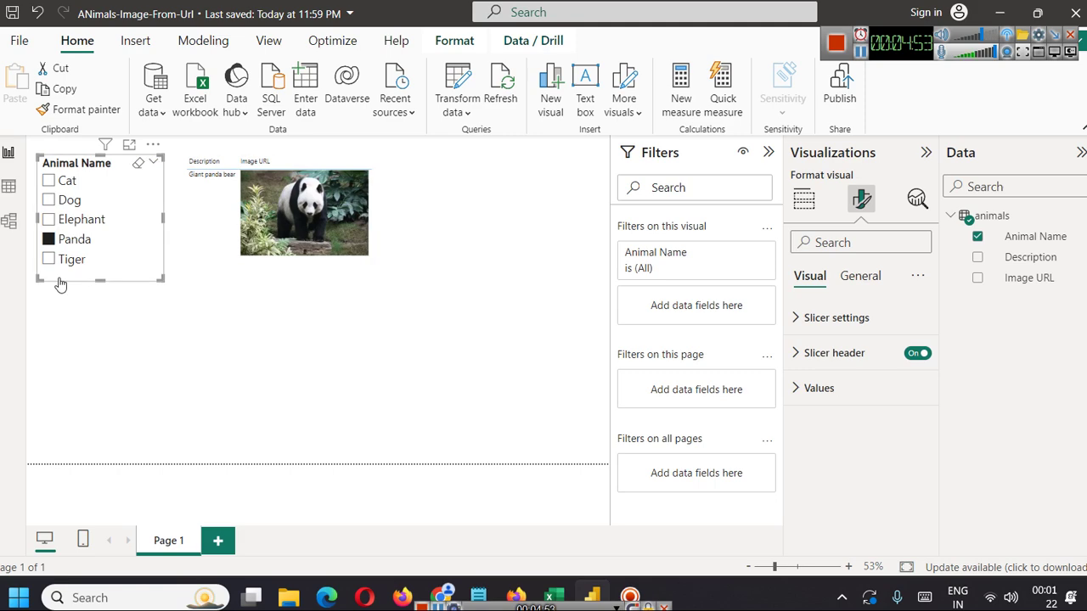
left_click(48, 263)
left_click(49, 182)
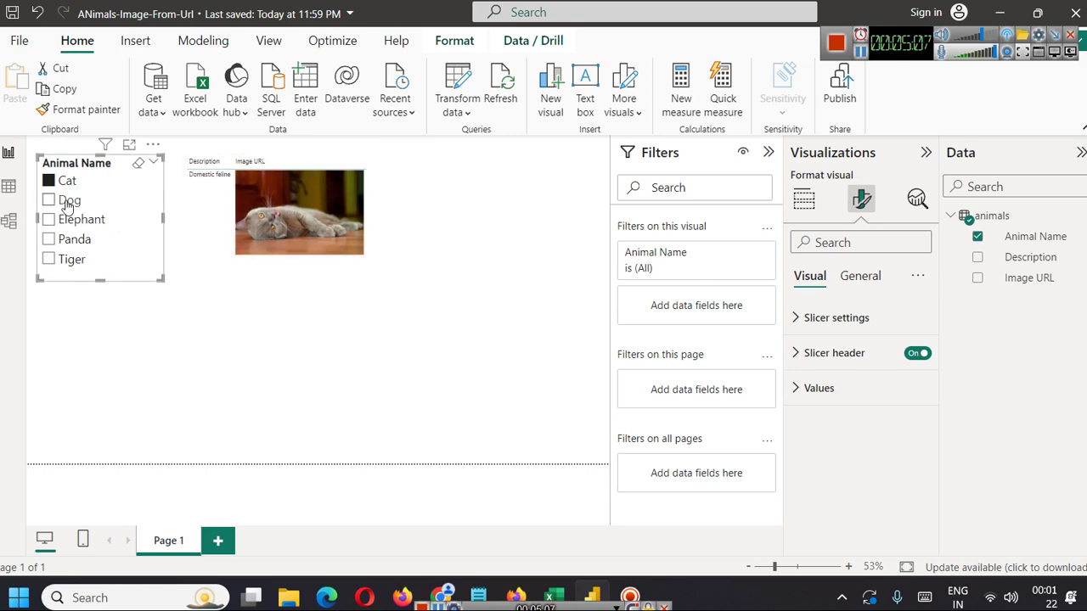
left_click(8, 187)
left_click(9, 152)
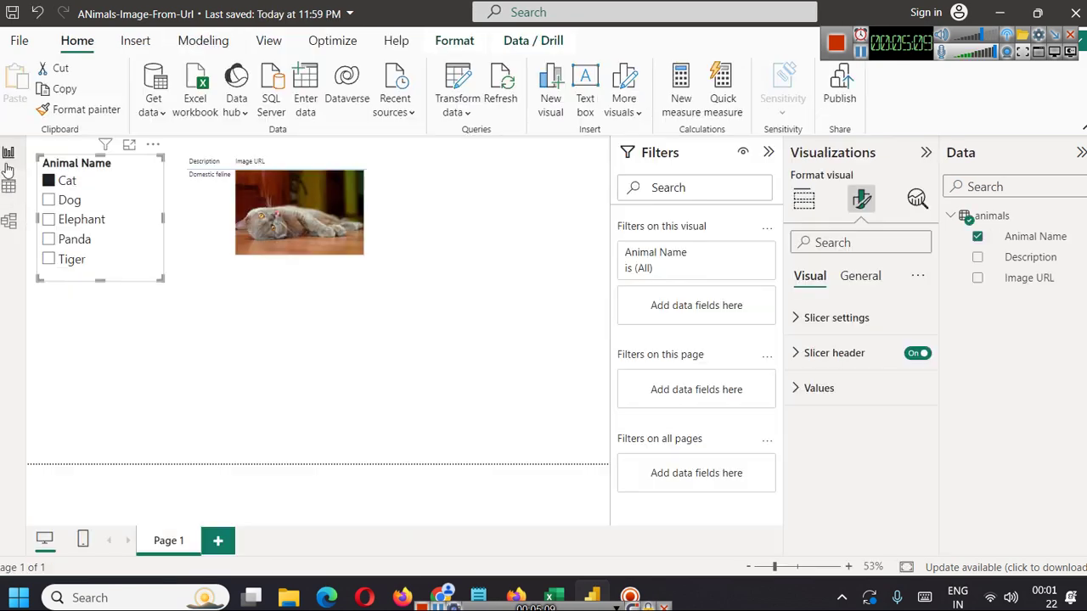